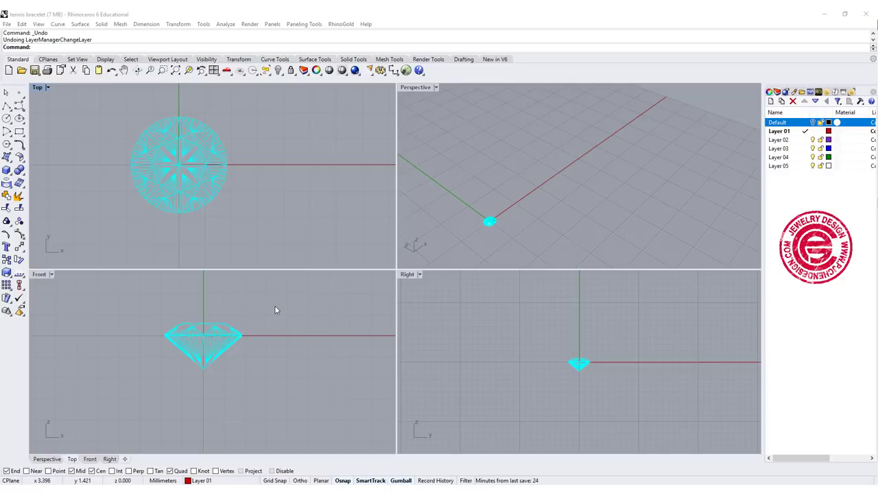
Step: In the Front view, draw an open control-point curve about 3 mm tall, looping from the crown's +X side around and under to the pavilion
scroll(278, 330, up, 3)
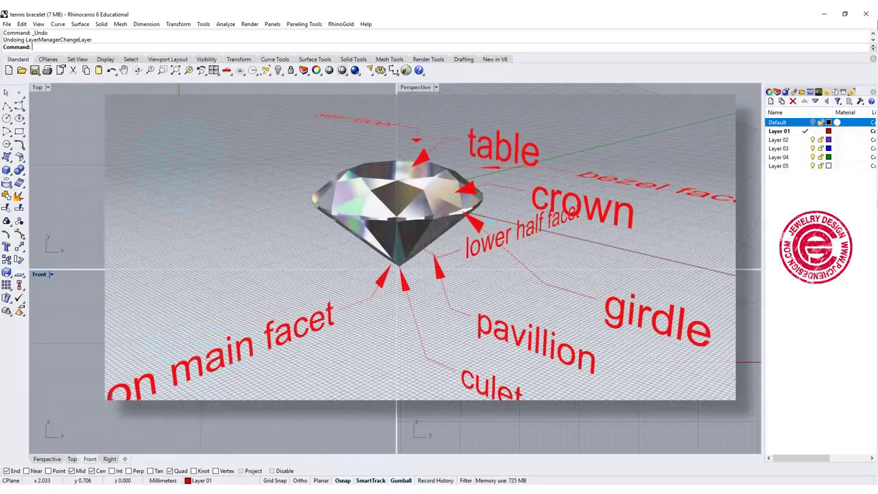
double_click(44, 276)
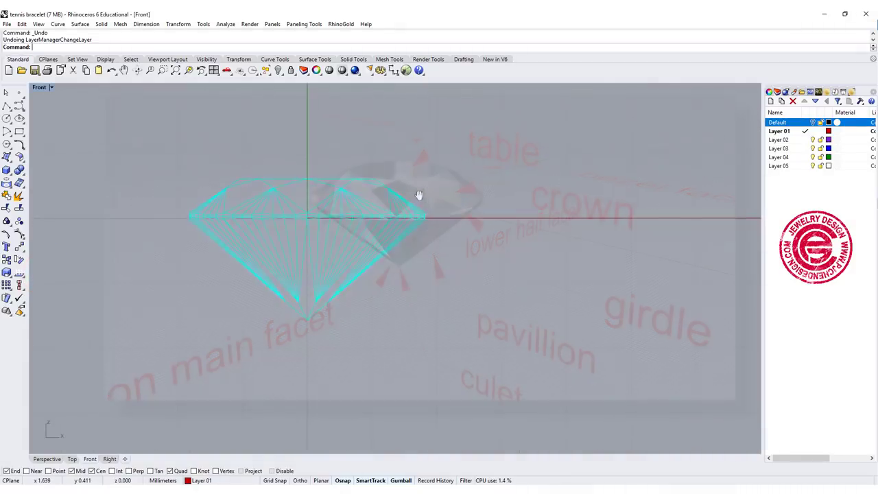
right_drag(419, 195, 436, 174)
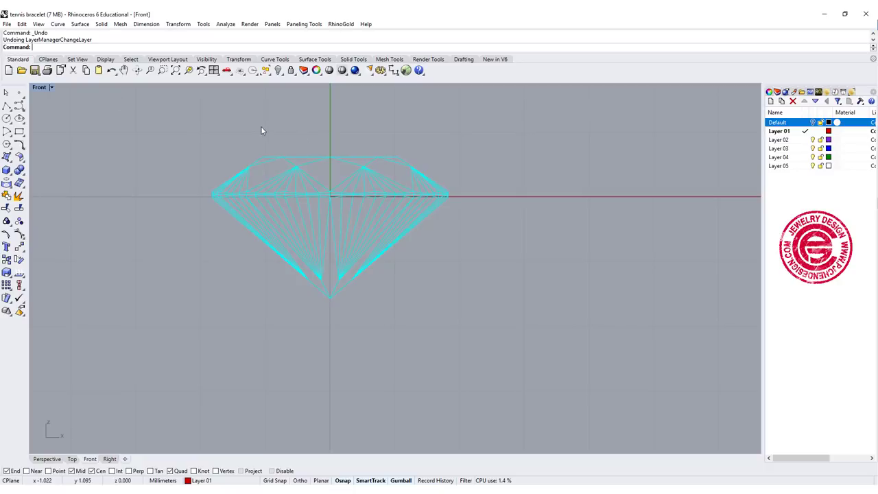
click(19, 106)
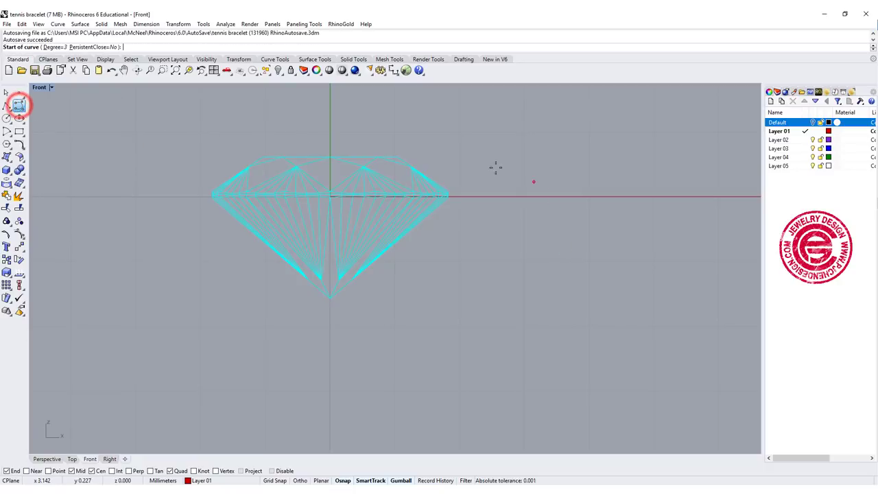
scroll(422, 187, up, 2)
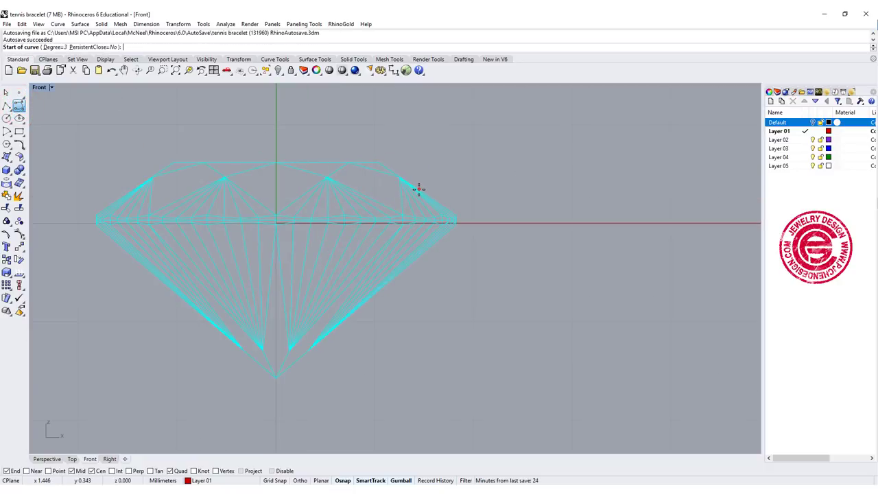
click(418, 189)
click(427, 164)
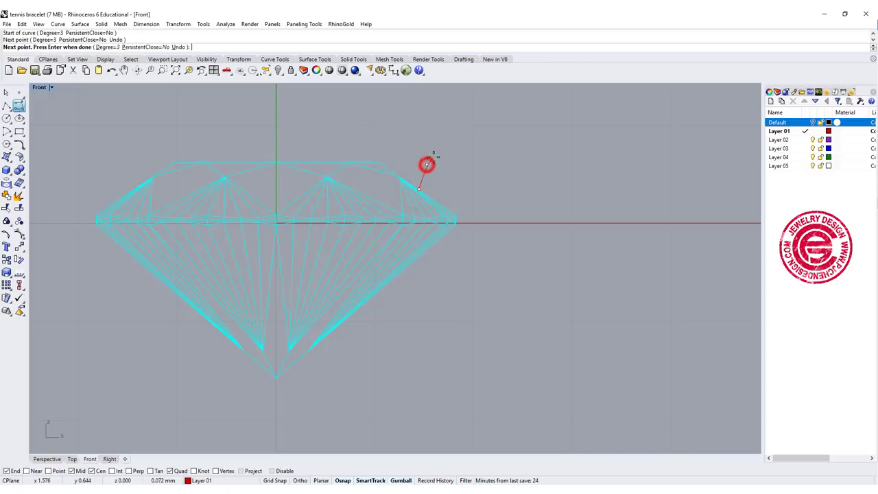
click(441, 147)
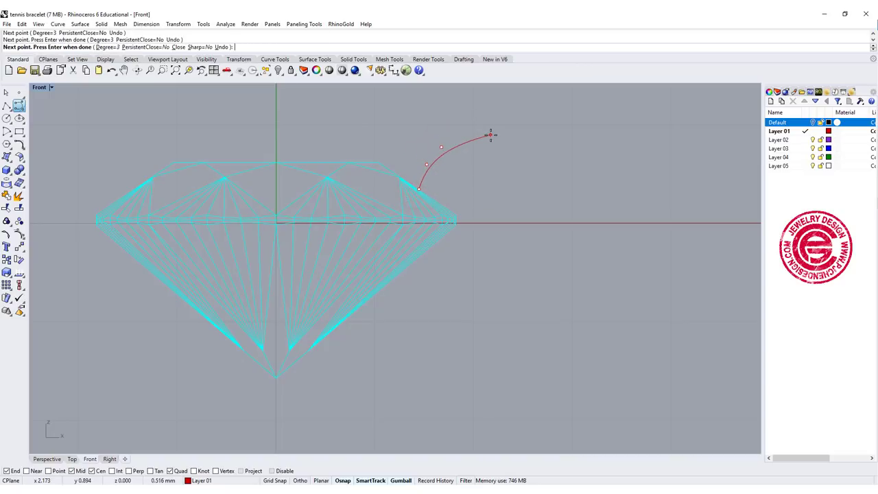
click(491, 135)
click(537, 156)
click(561, 212)
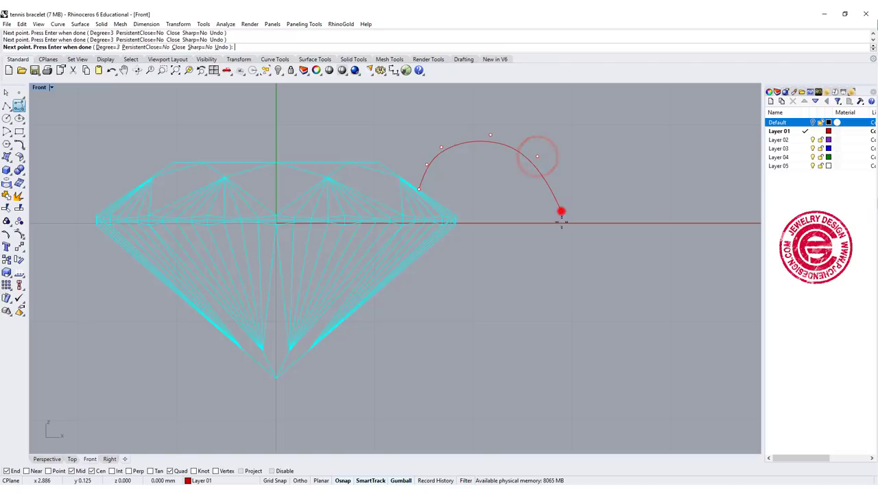
click(556, 315)
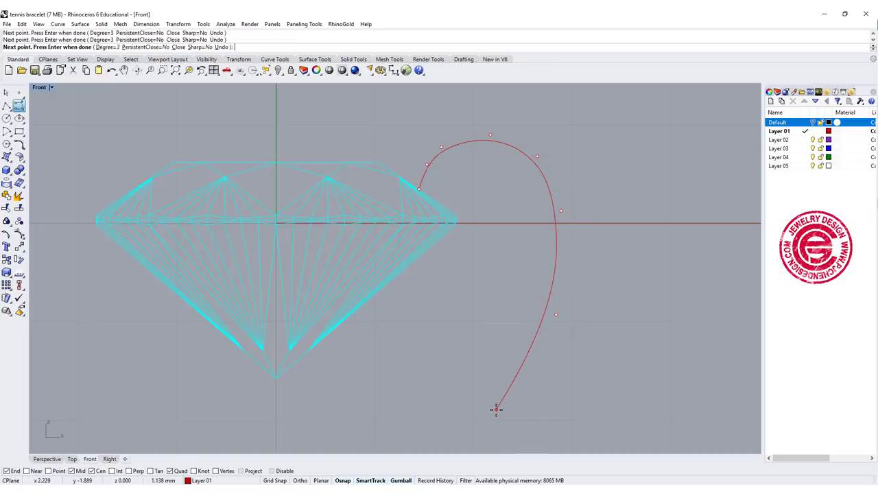
right_drag(490, 420, 500, 373)
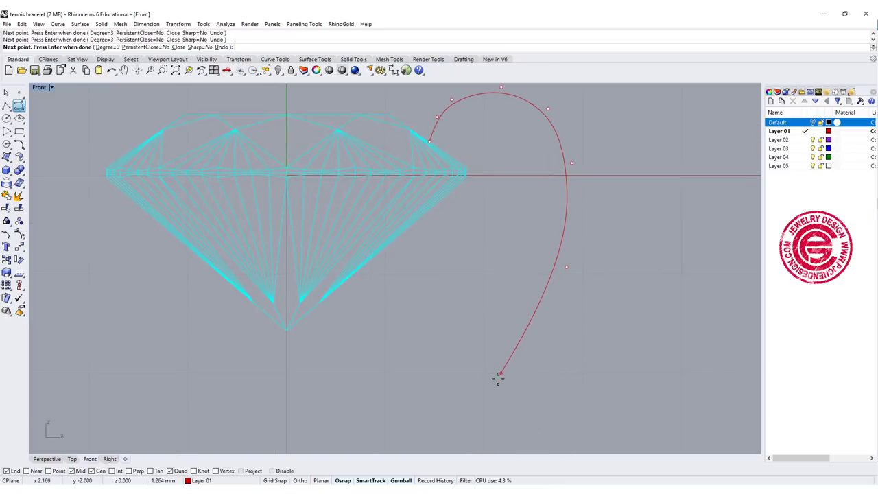
click(429, 391)
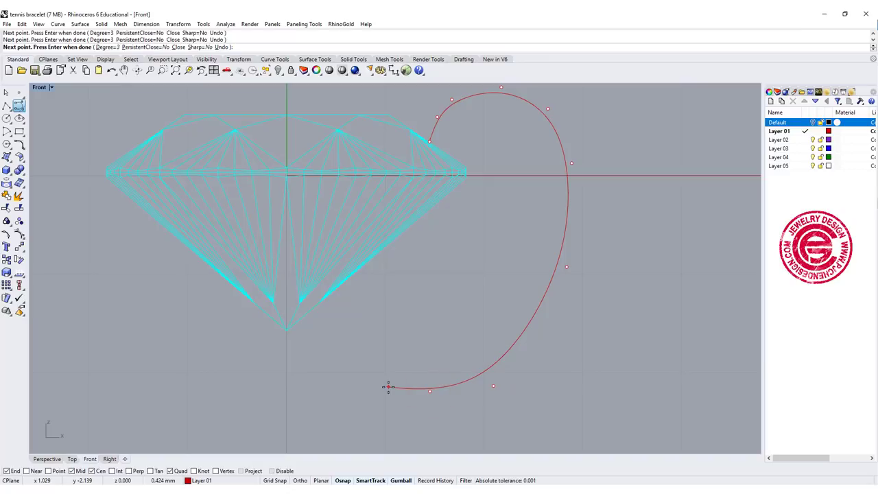
click(388, 386)
click(393, 329)
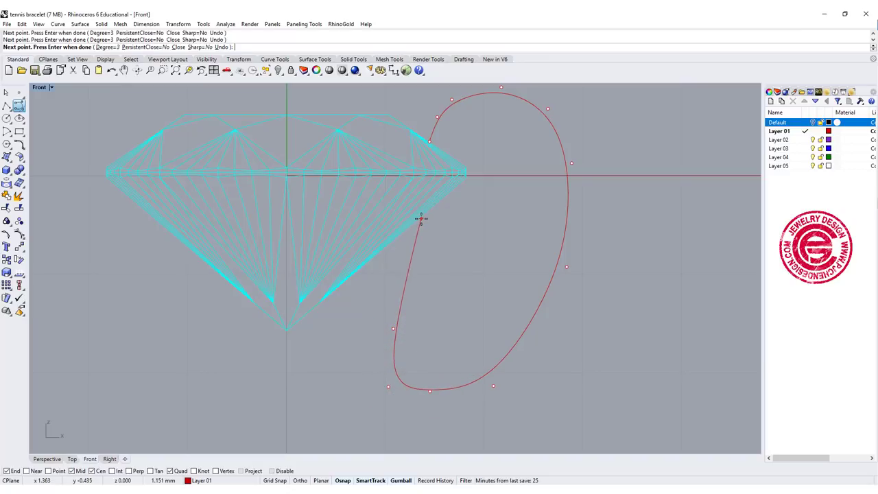
click(422, 219)
right_click(432, 209)
Step: Draw a four-point polyline between the curve's ends, following the crown, girdle and pavilion, and join both into one closed profile
scroll(426, 209, up, 4)
right_drag(426, 210, 429, 249)
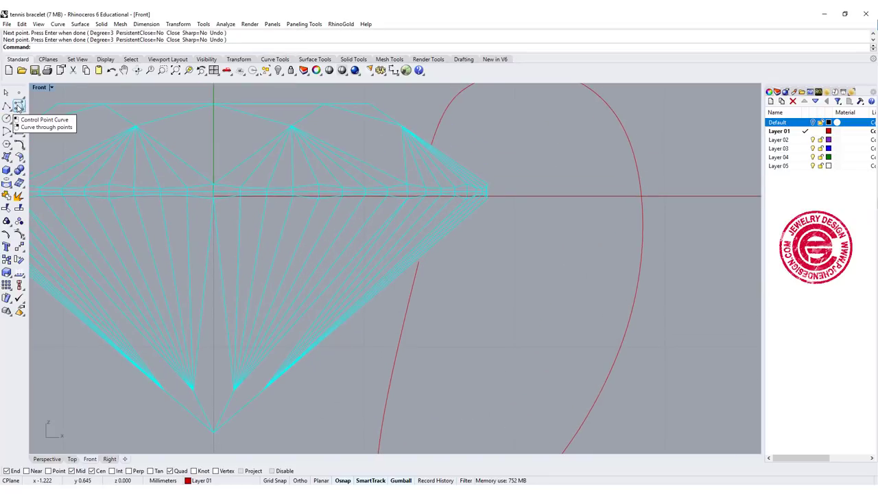
click(6, 104)
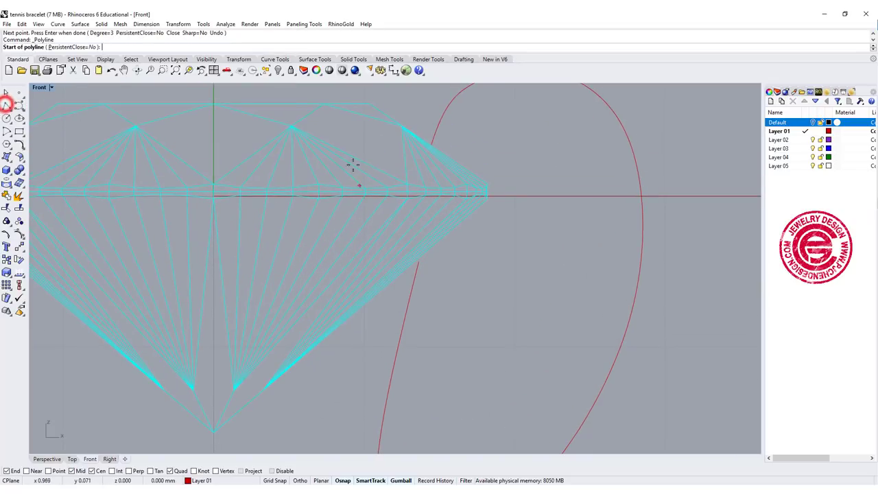
click(431, 142)
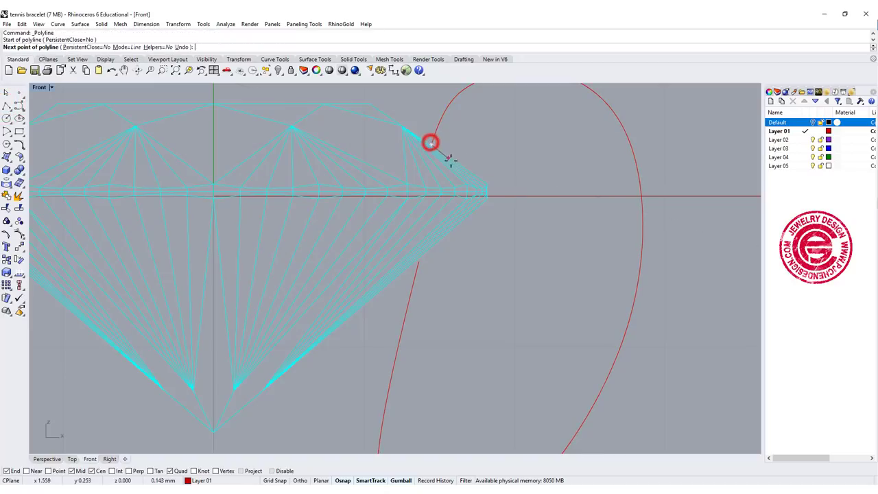
click(482, 178)
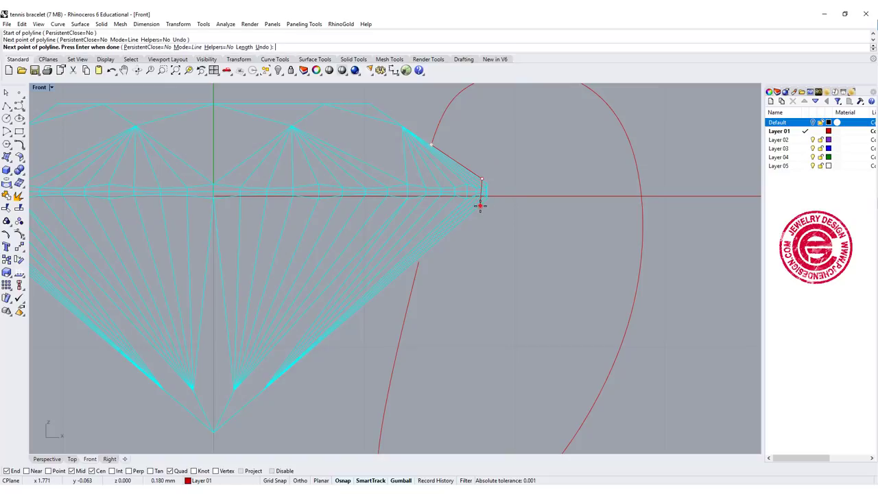
click(481, 206)
click(419, 260)
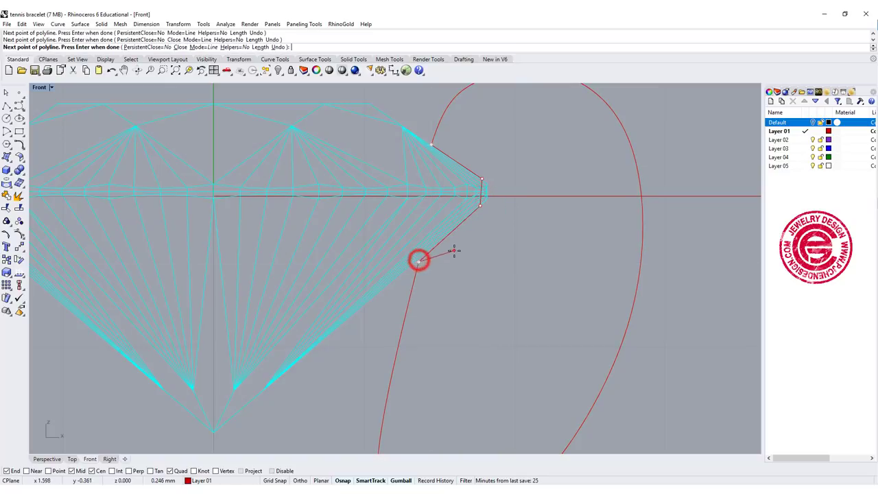
scroll(453, 251, down, 3)
key(Return)
drag(370, 127, 615, 454)
click(7, 196)
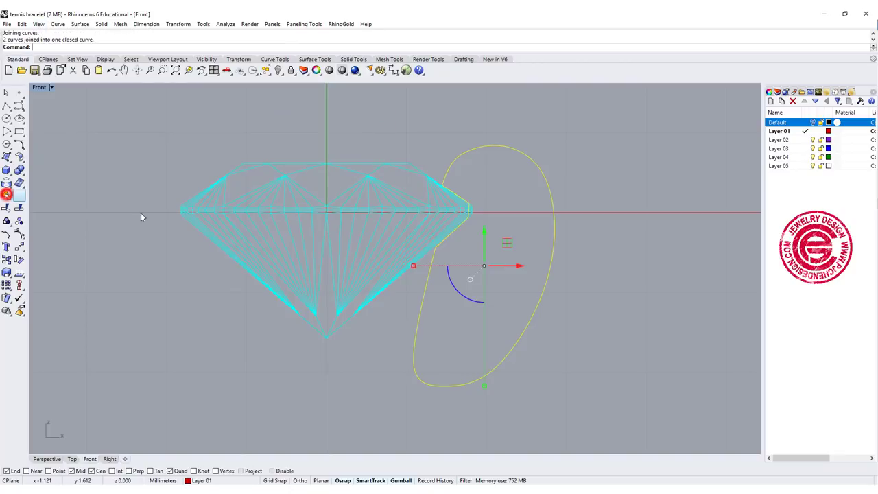
Step: Edit the profile's control points, moving the girdle points out to the gem's edge and nudging the lower corner point against the pavilion
scroll(462, 226, up, 3)
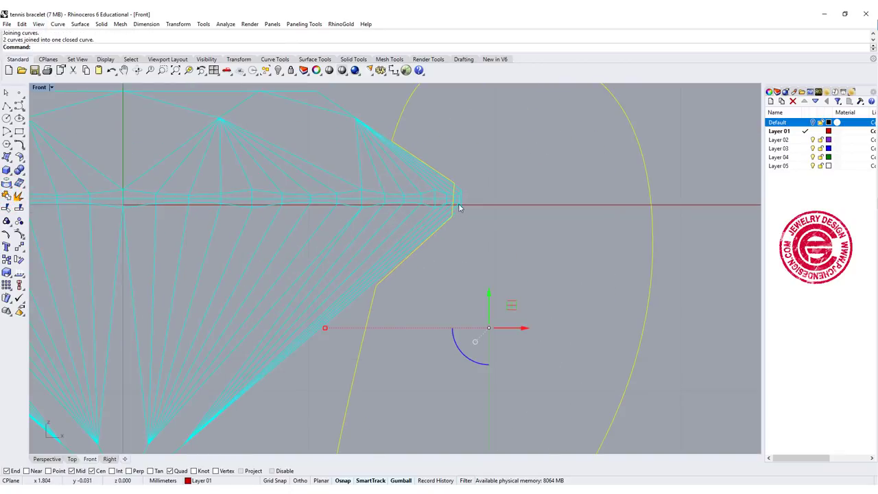
click(19, 233)
drag(447, 156, 461, 208)
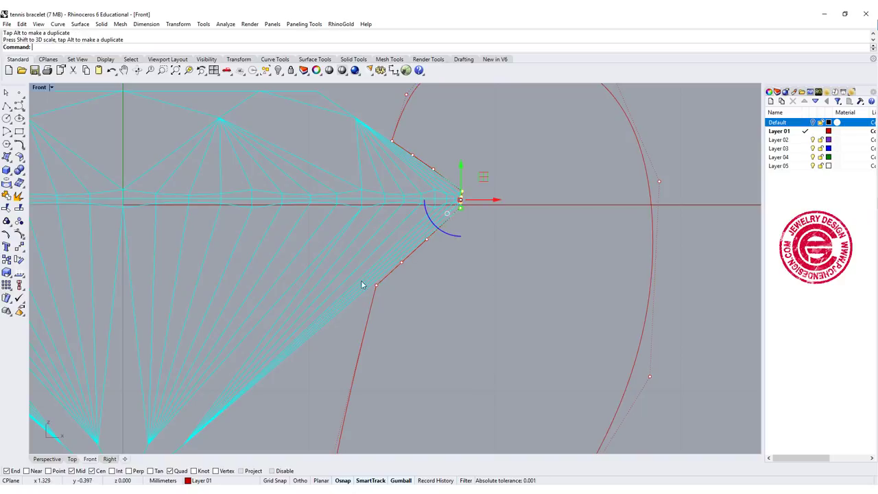
click(377, 284)
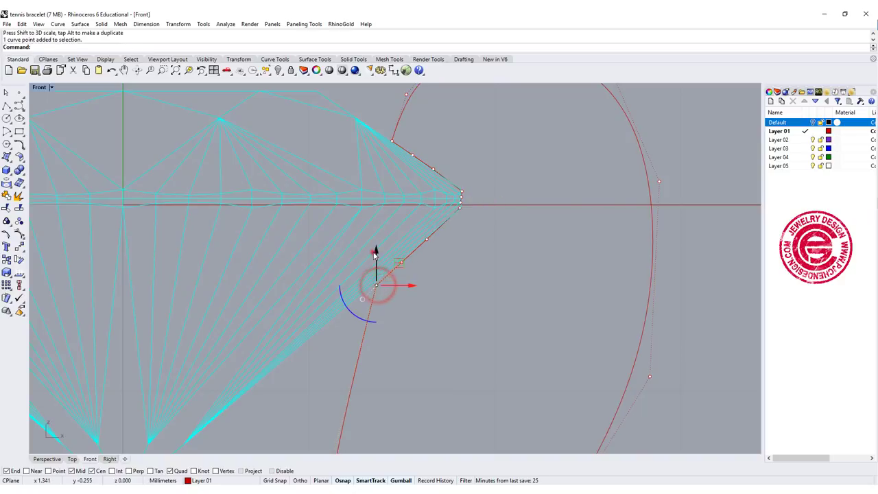
drag(374, 251, 384, 251)
click(492, 267)
scroll(491, 267, down, 4)
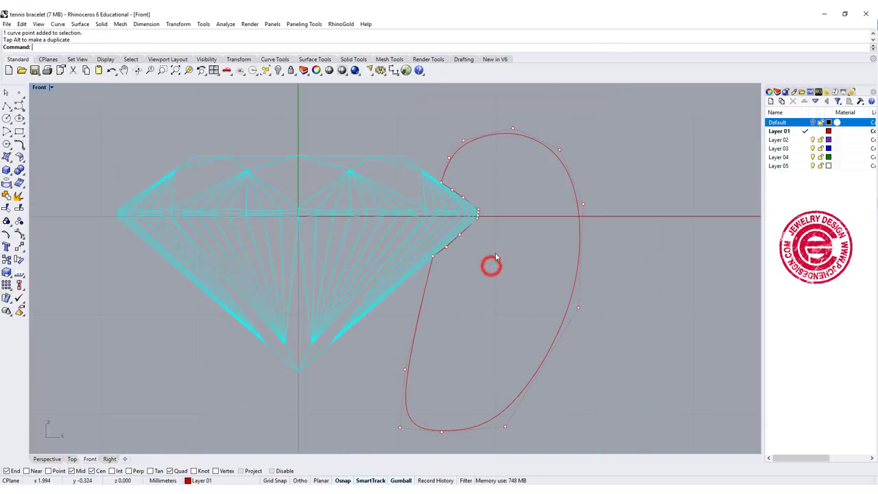
key(Escape)
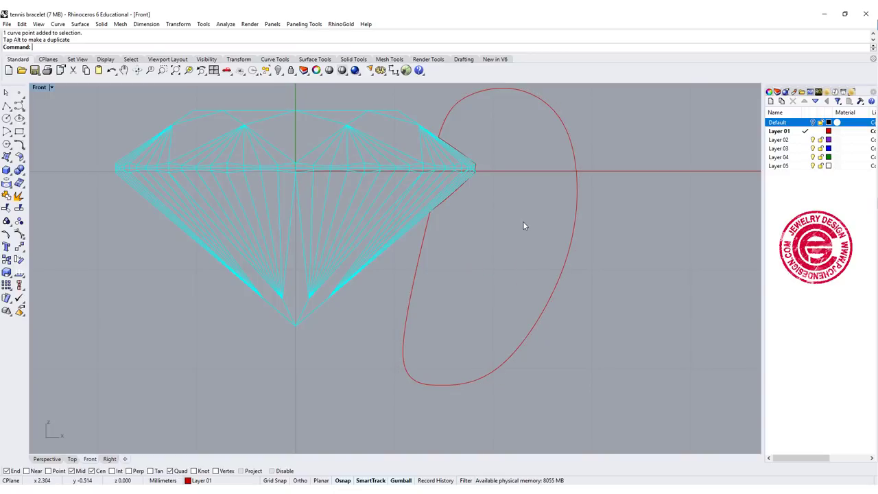
scroll(523, 221, down, 4)
scroll(523, 227, up, 2)
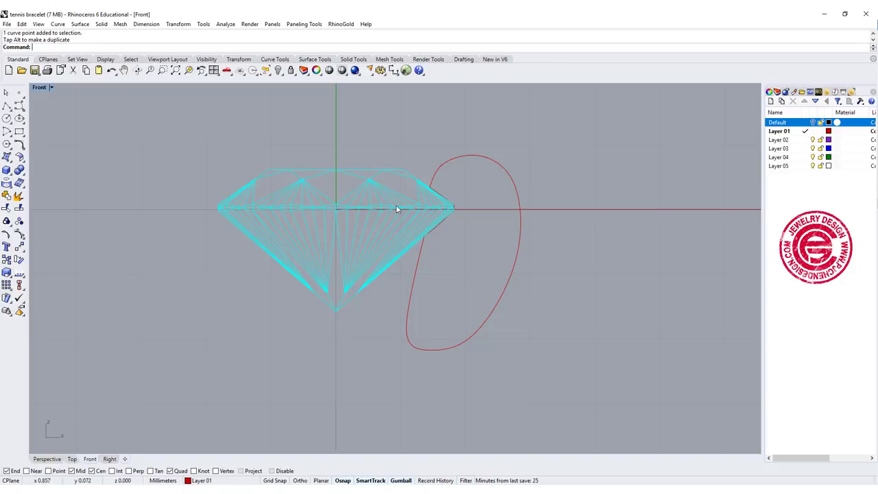
right_drag(452, 200, 434, 191)
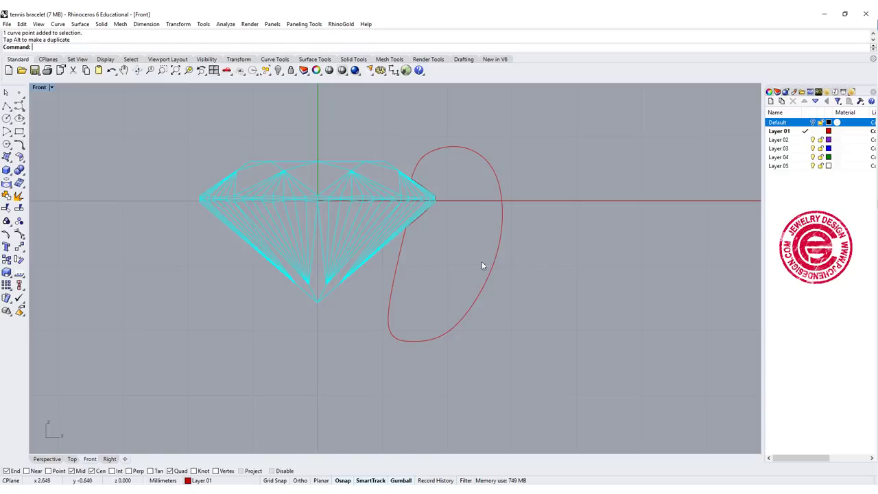
click(486, 299)
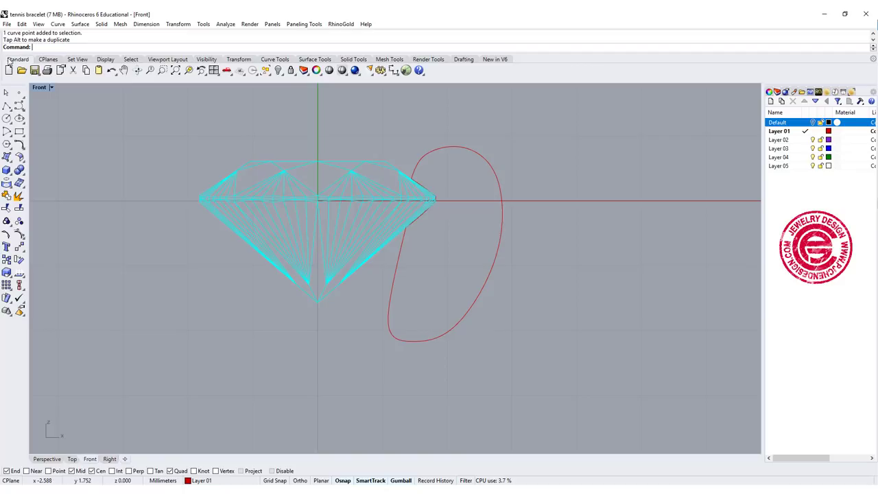
Step: Revolve the closed profile 360 degrees about the vertical axis through the origin, starting at 0 degrees, to form the bezel around the gem
double_click(39, 88)
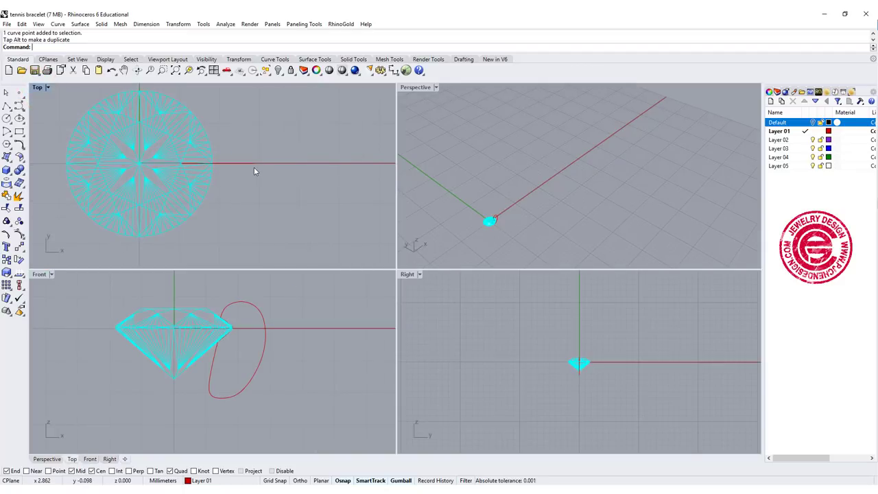
click(269, 322)
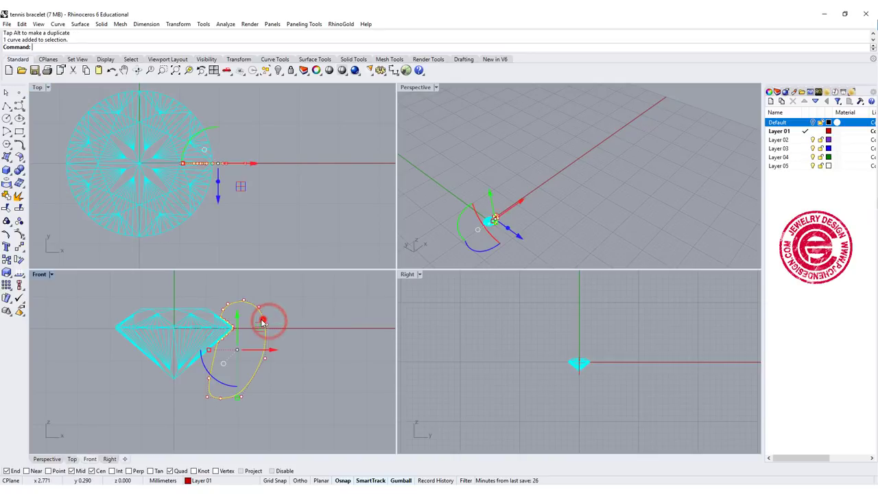
scroll(288, 177, down, 3)
scroll(287, 177, down, 2)
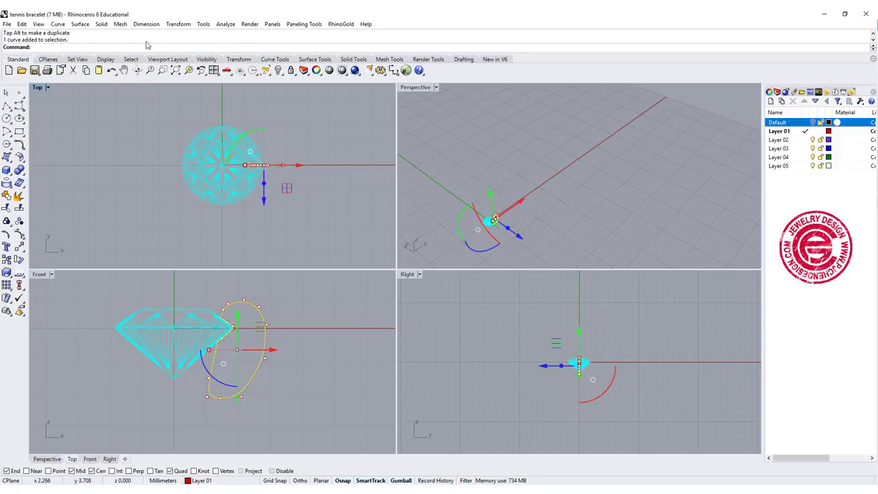
click(79, 24)
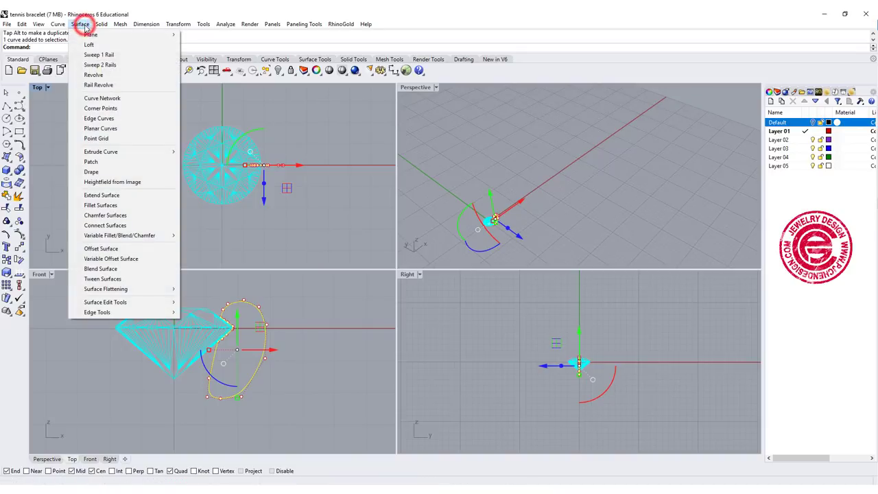
click(89, 75)
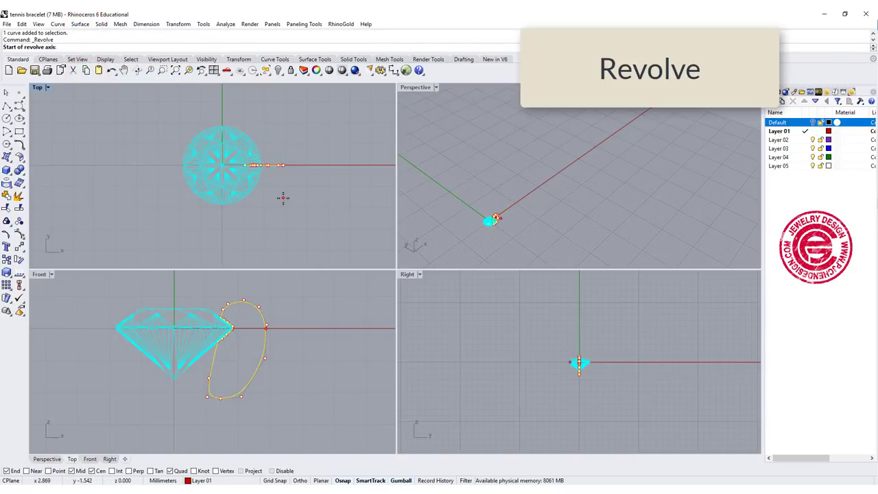
text(0)
key(Return)
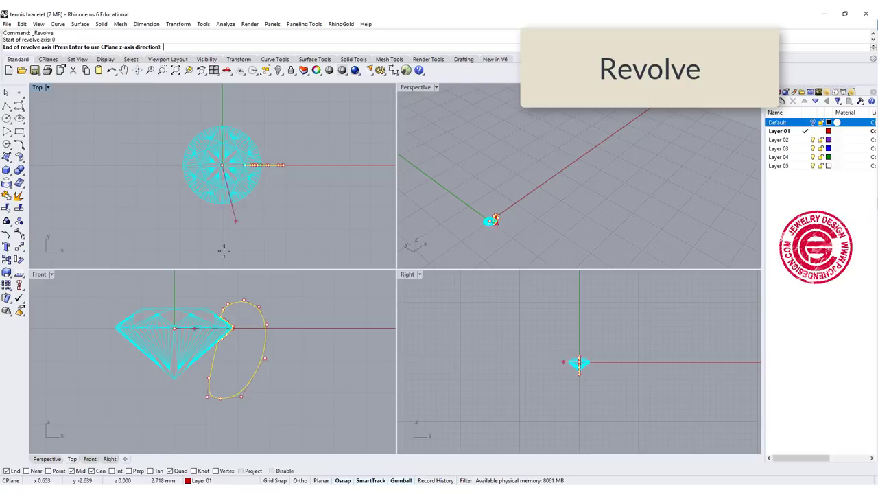
key(Return)
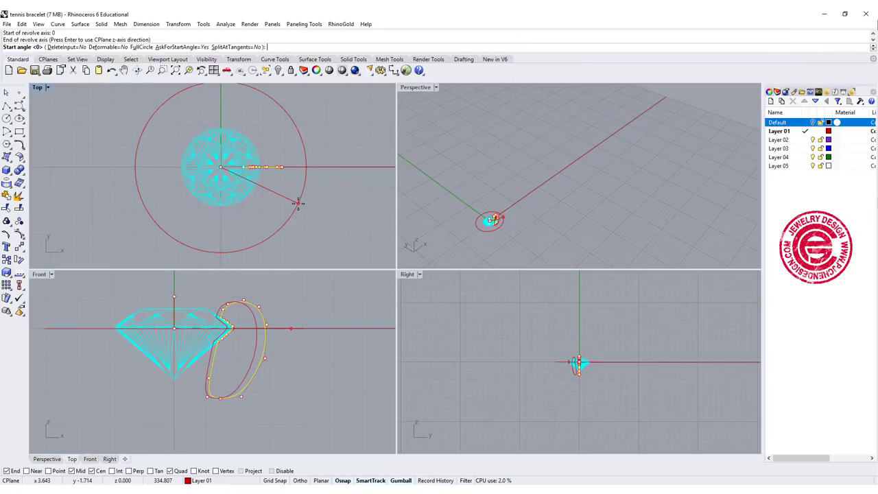
key(Return)
key(Return)
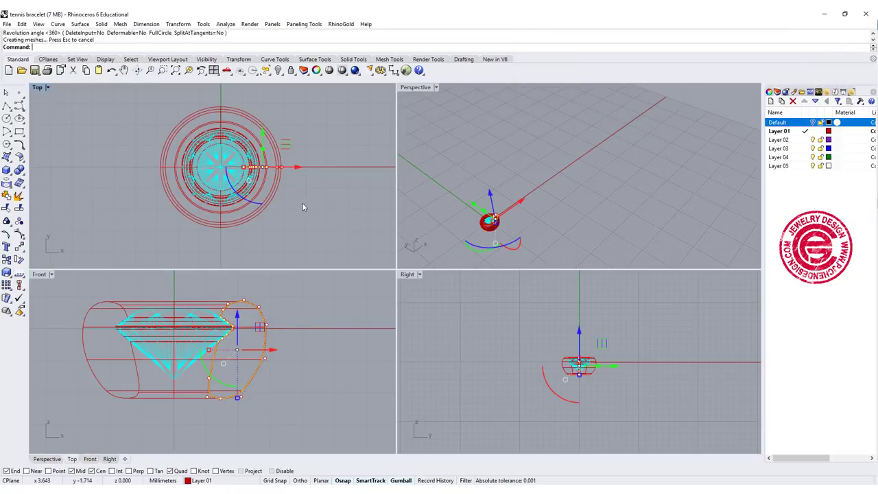
scroll(494, 206, up, 8)
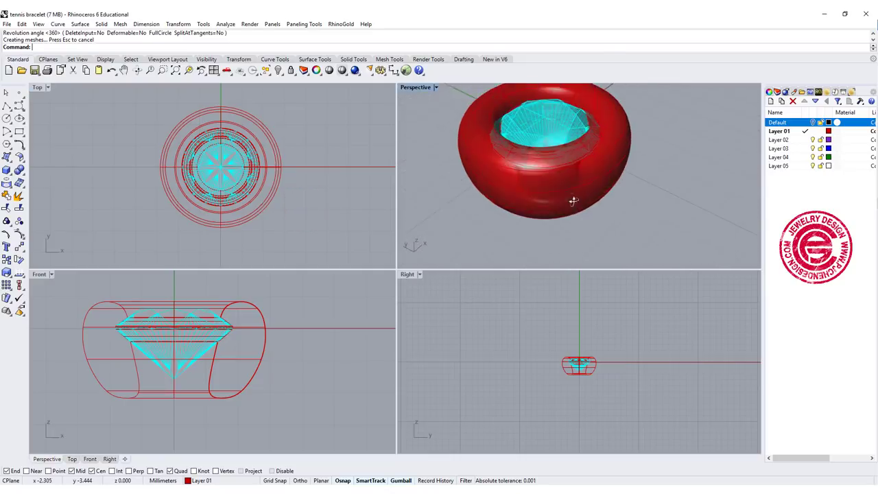
Step: Duplicate the bezel, its gem and profile curve along the X axis, leaving a narrow gap between the two settings
right_drag(602, 220, 596, 219)
scroll(238, 324, up, 5)
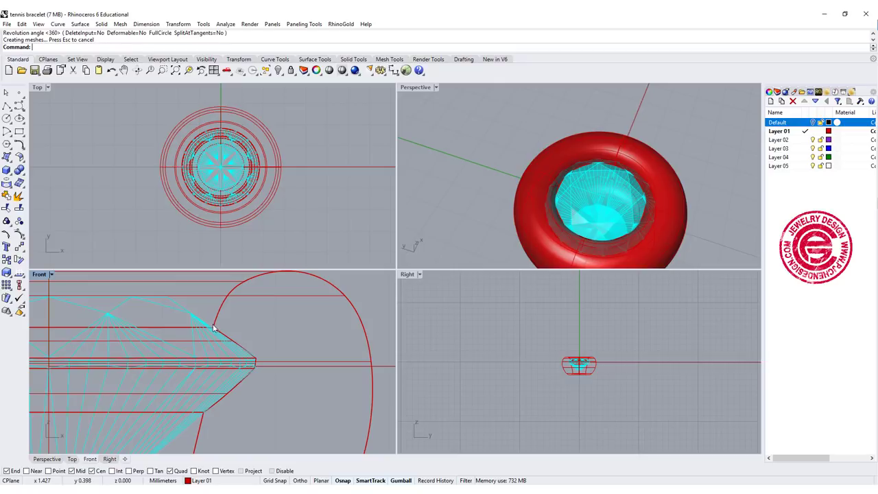
scroll(234, 330, down, 5)
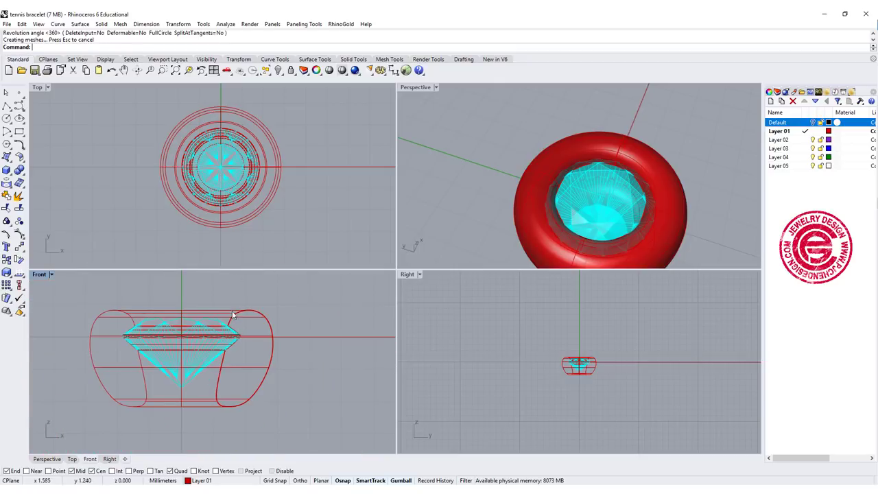
scroll(233, 315, up, 5)
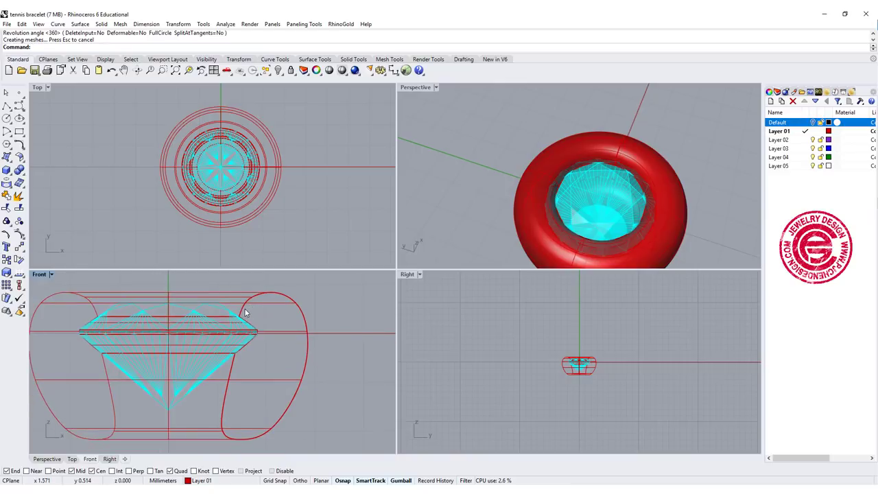
double_click(40, 274)
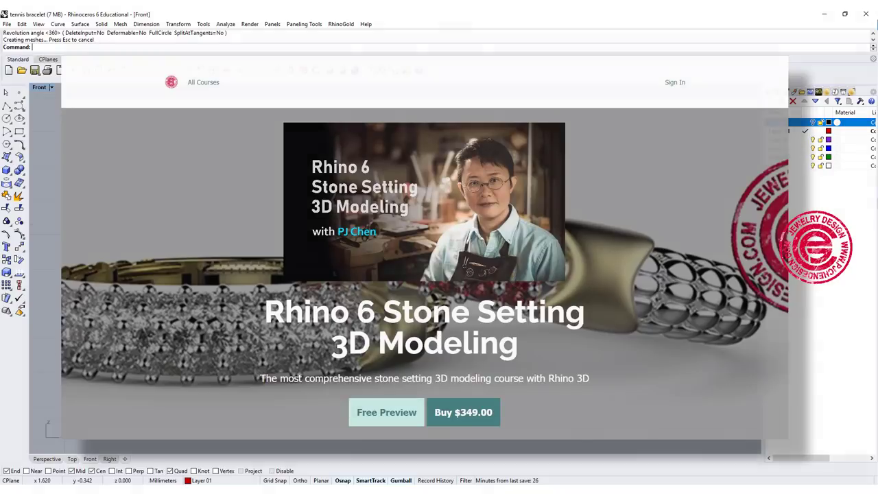
scroll(436, 265, up, 2)
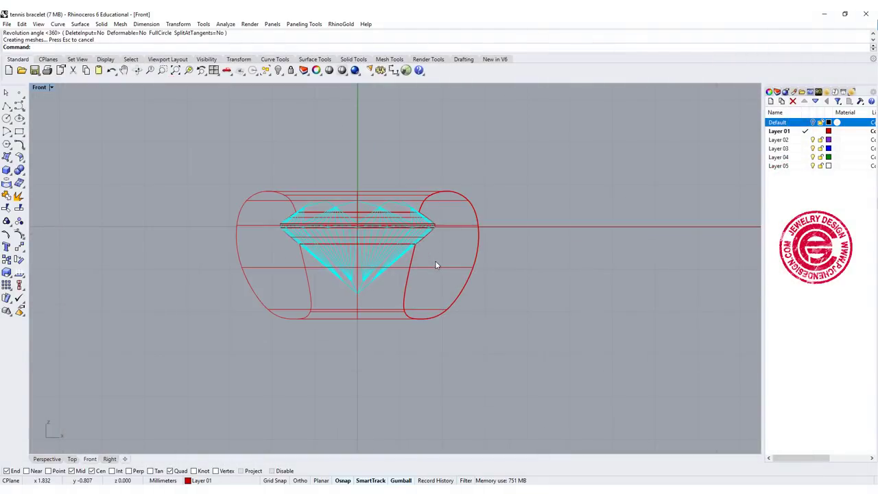
right_drag(436, 265, 361, 265)
drag(463, 300, 558, 283)
click(494, 373)
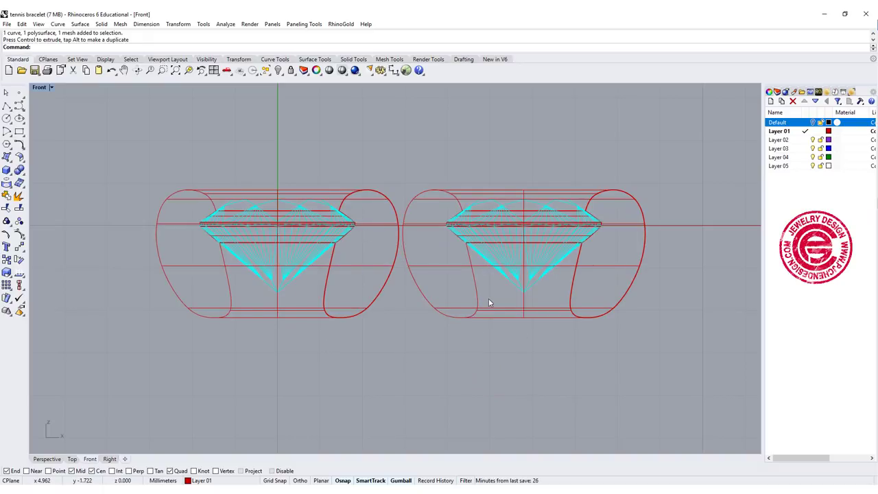
Step: Draw a solid box bridging the lower parts of both bezels, with its base in the Front view and about 1.7 mm deep
scroll(370, 279, up, 4)
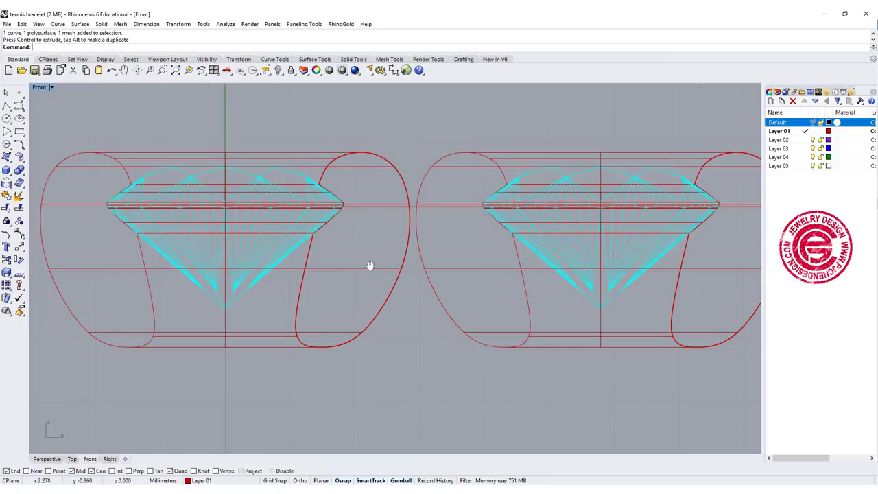
right_drag(370, 266, 352, 259)
scroll(352, 259, down, 2)
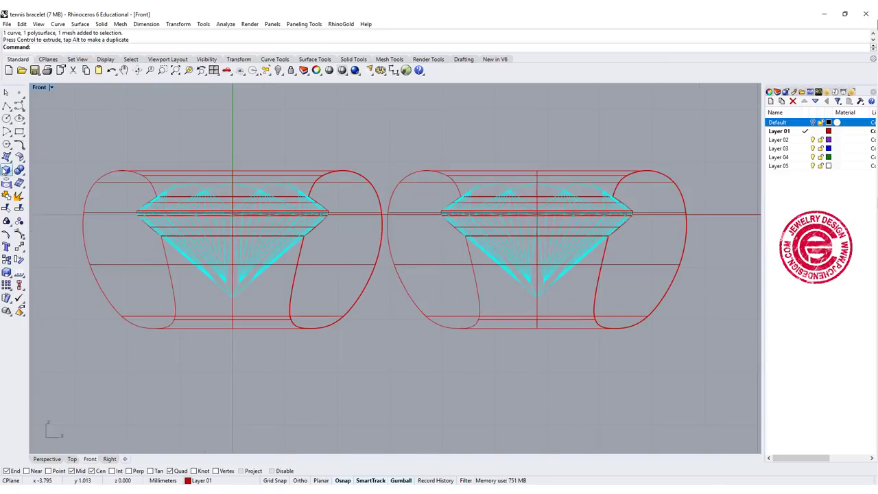
click(4, 169)
click(20, 174)
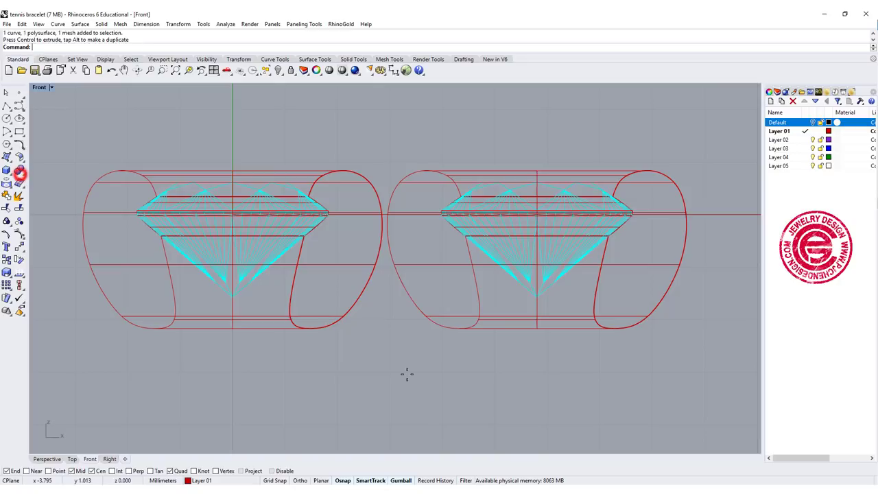
click(288, 264)
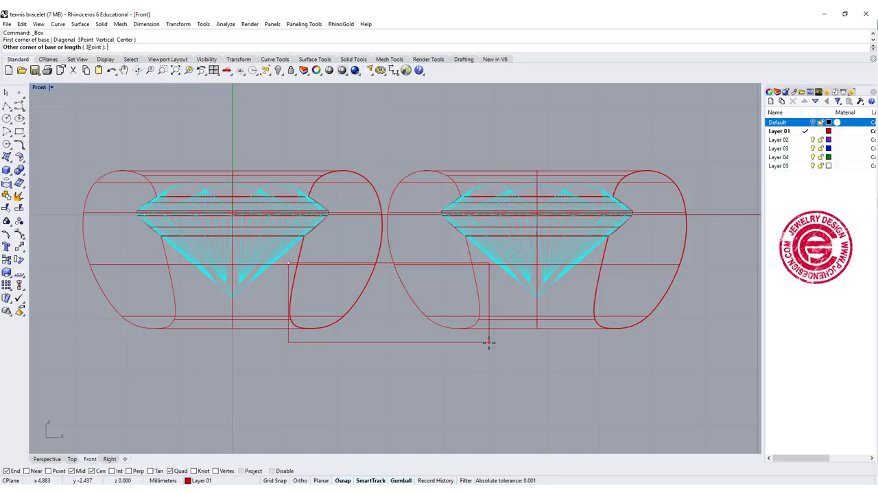
click(490, 328)
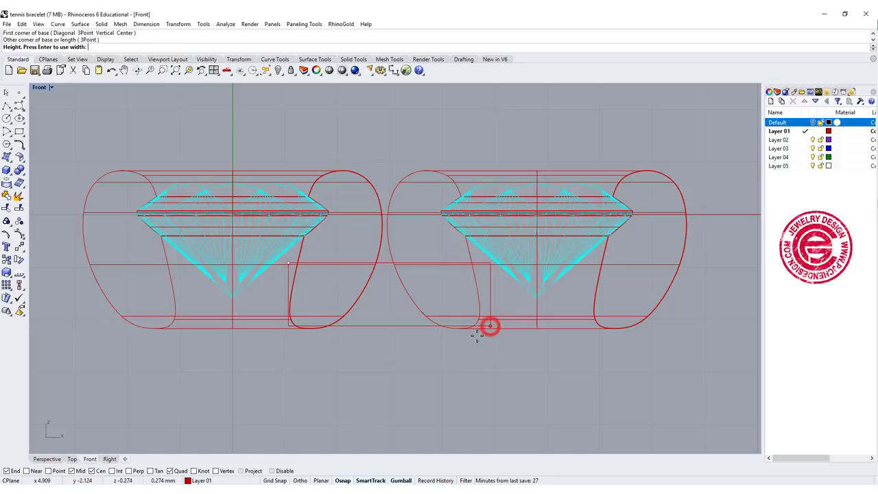
double_click(39, 88)
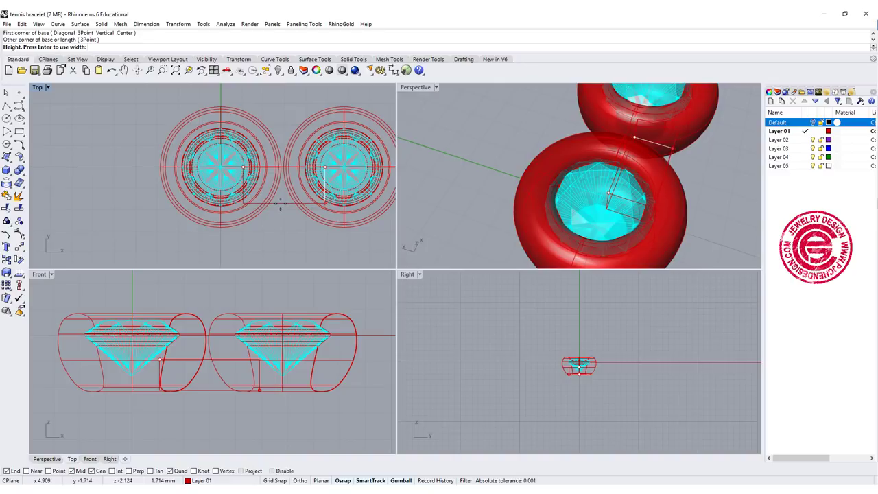
click(280, 202)
click(279, 200)
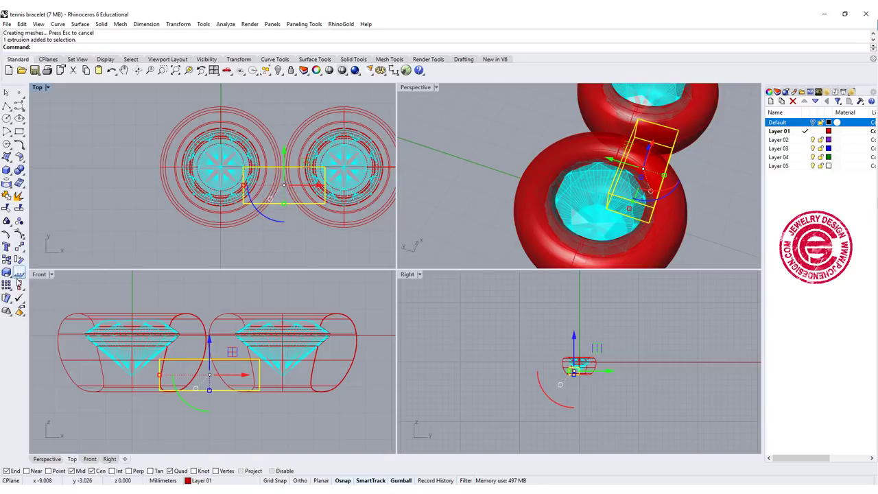
Step: Align the box's horizontal center in the Top view with the center of the gem at the origin
click(19, 287)
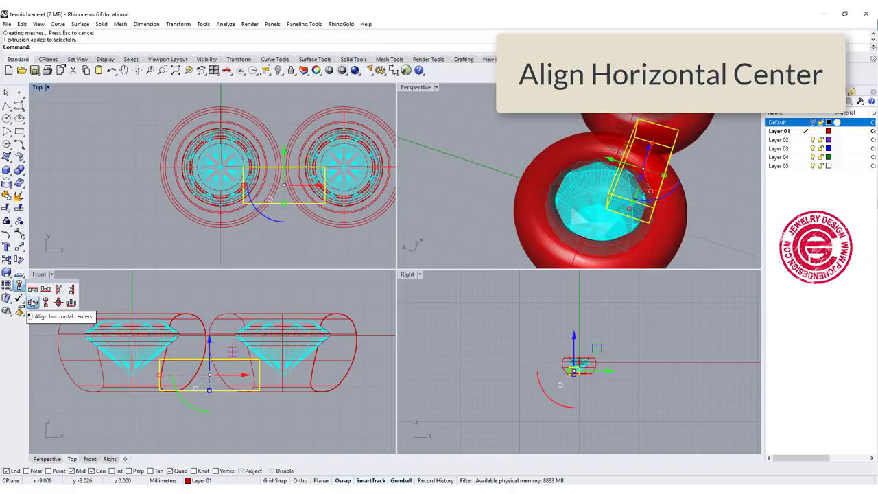
click(32, 303)
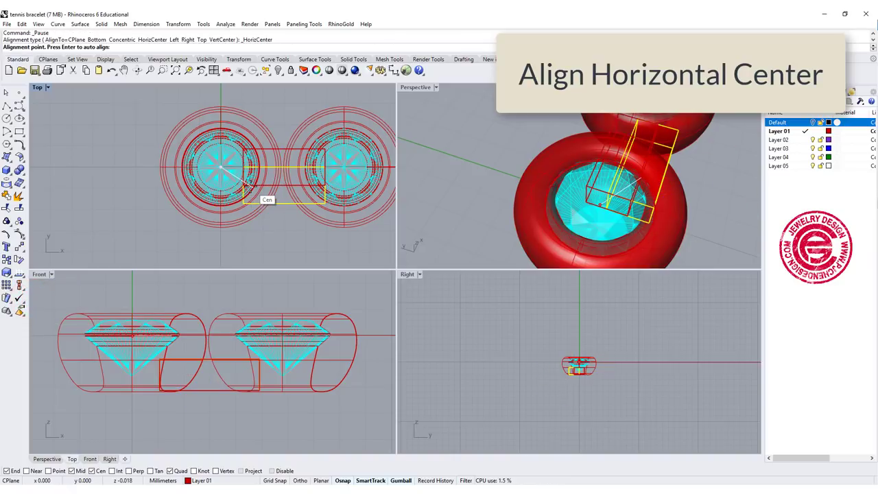
click(266, 200)
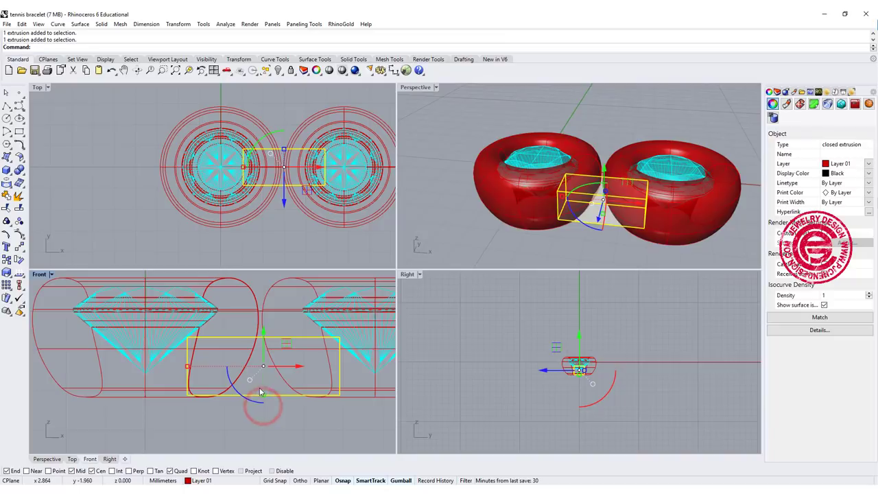
Step: Paste a hidden spare of the box in place, and shift the visible box slightly along X toward the origin bezel
key(ctrl+v)
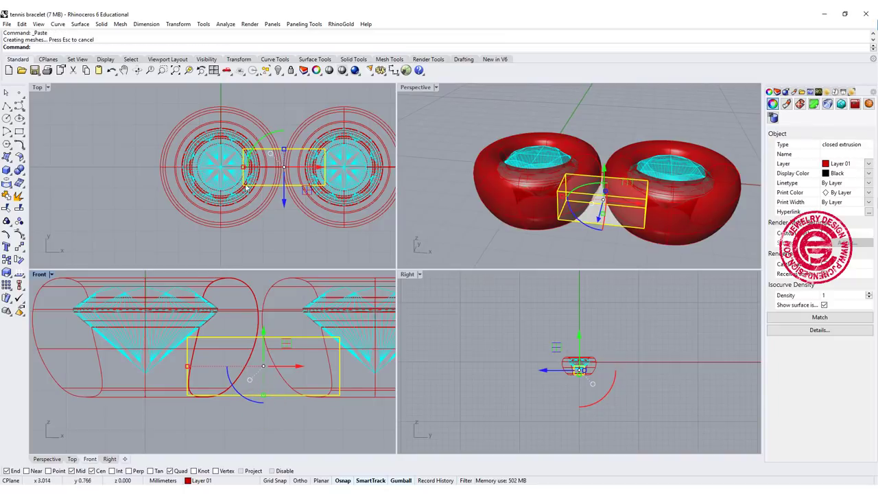
click(278, 70)
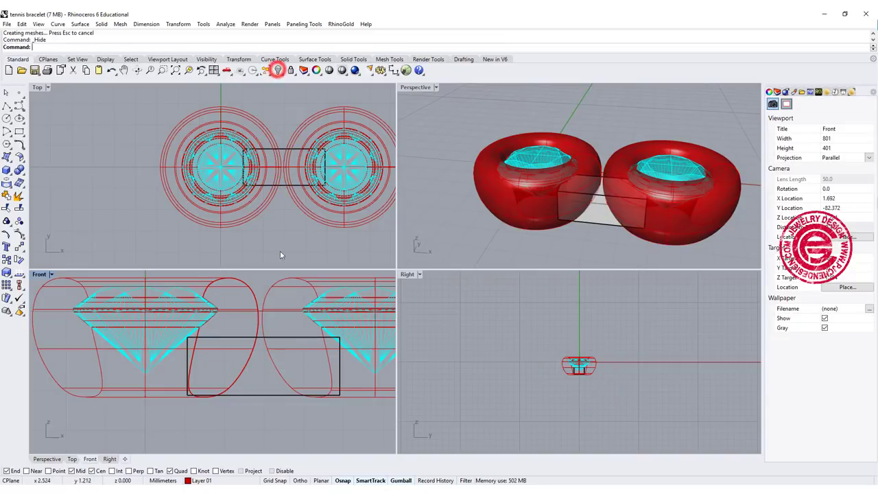
click(262, 394)
drag(295, 368, 288, 368)
Step: Stretch the visible box downward with Scale 1-D from its upper corner in the Front view, extending it past the bezels' base
scroll(206, 408, up, 1)
right_drag(604, 240, 592, 171)
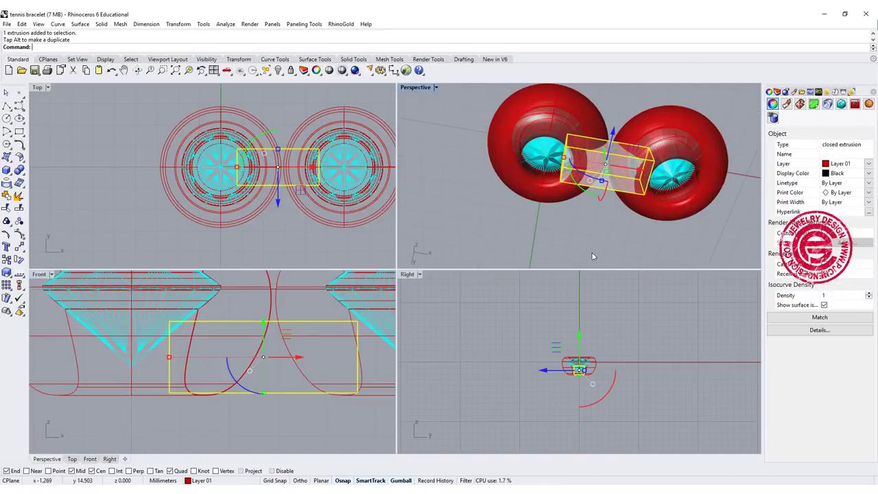
scroll(591, 251, up, 3)
right_drag(576, 119, 549, 130)
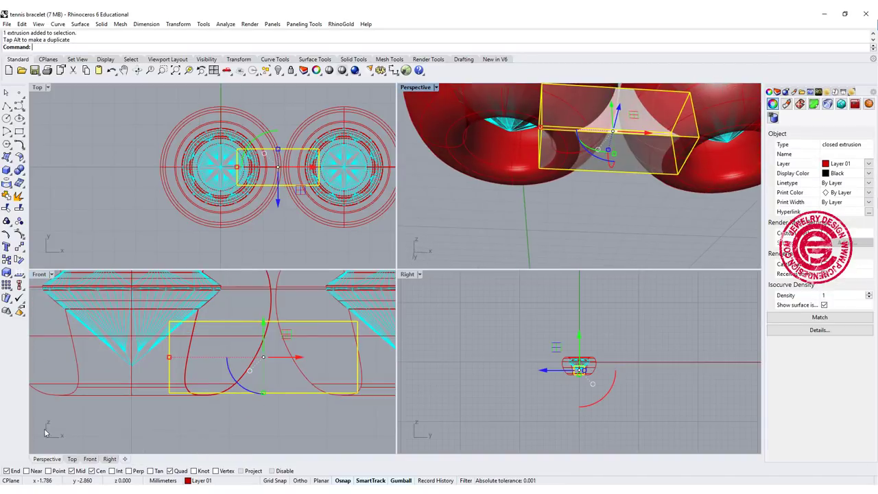
click(6, 275)
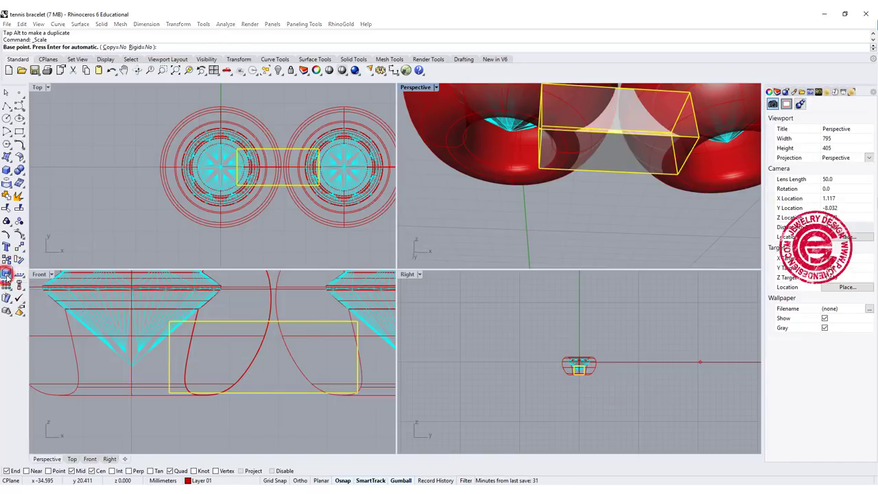
click(8, 276)
click(45, 277)
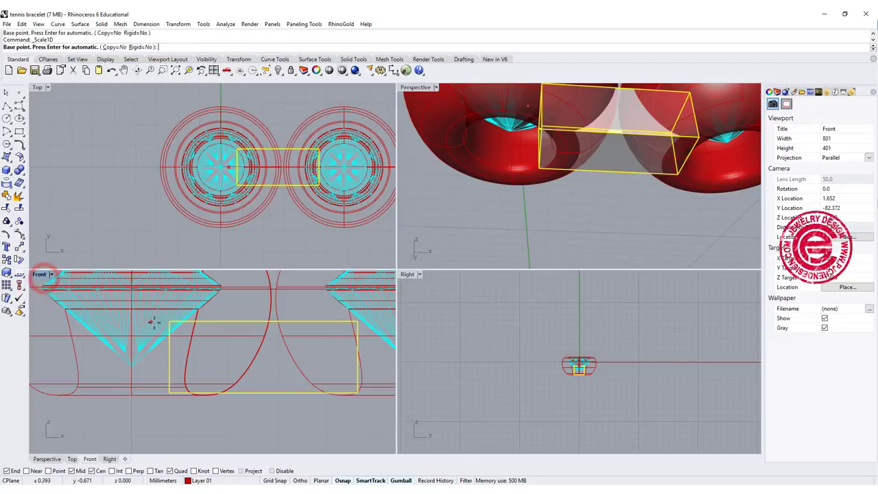
click(166, 321)
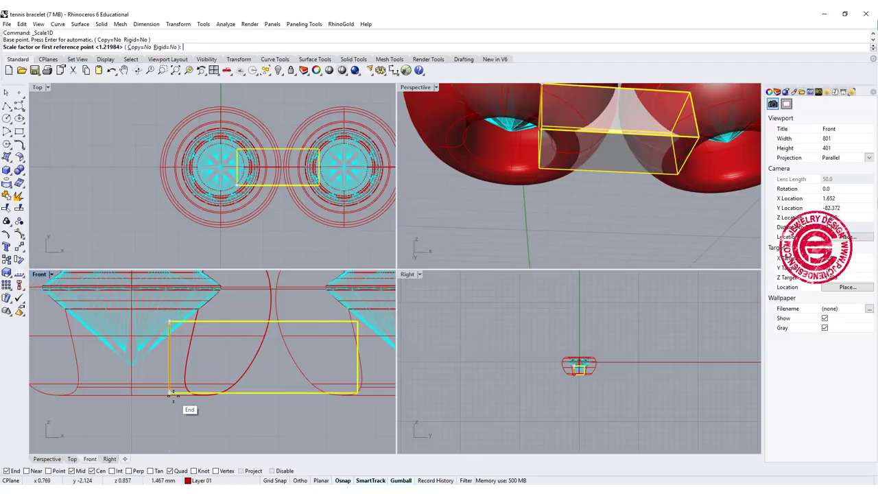
click(170, 395)
click(166, 434)
click(117, 421)
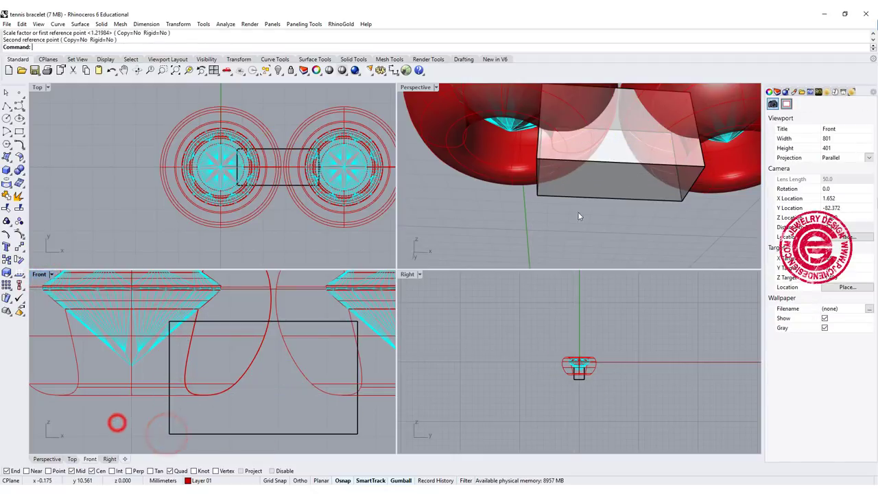
Step: Subtract the stretched box from the origin bezel with Boolean Difference, cutting a notch into its lower +X side
right_drag(577, 212, 617, 176)
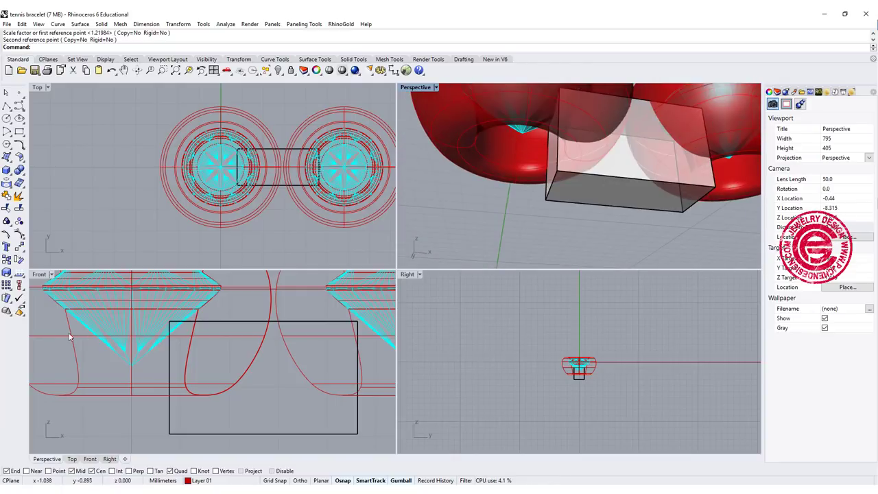
click(19, 172)
click(44, 168)
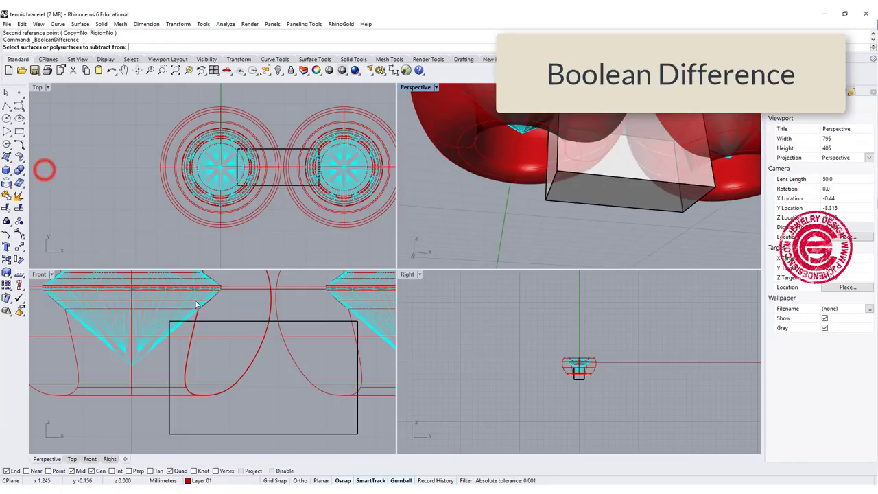
click(268, 311)
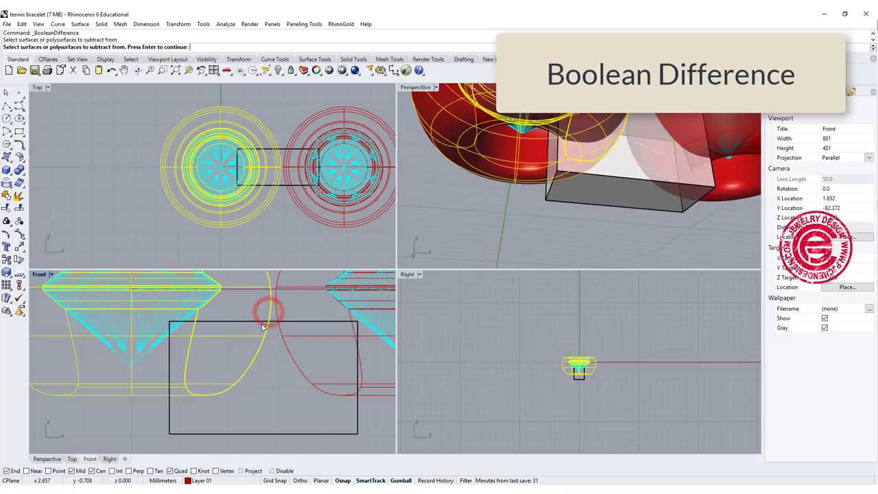
key(Return)
click(254, 323)
key(Return)
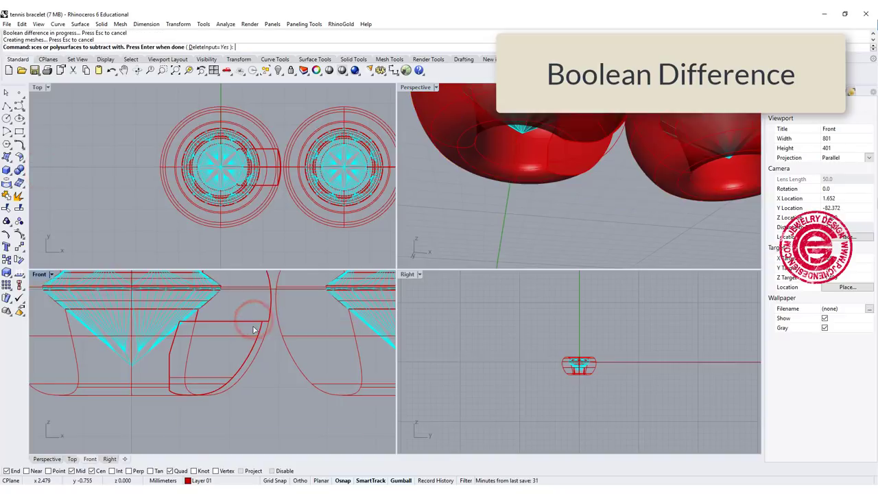
Step: Show the hidden spare box again so that it bridges the notched bezel and its neighbor
right_drag(529, 173, 567, 217)
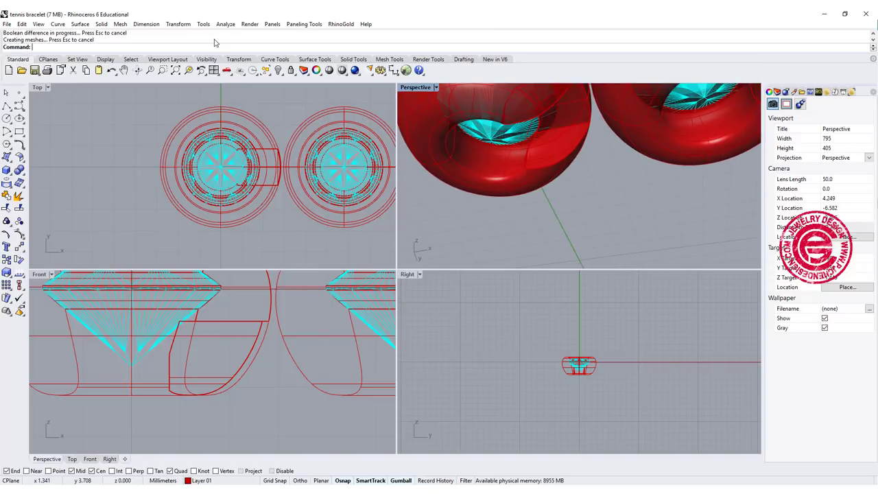
right_click(278, 70)
click(275, 421)
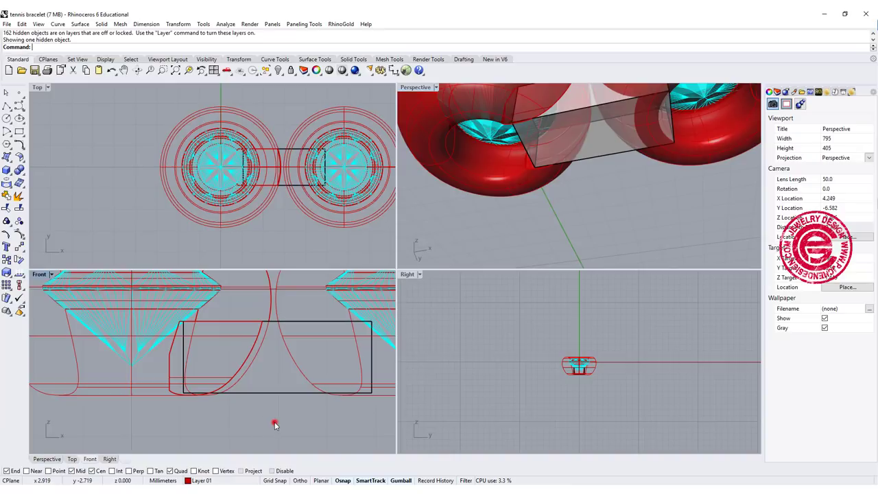
Step: Try to draw a circle of about 0.32 mm radius on the connecting box inside the notched bezel in the Front view
scroll(264, 177, down, 2)
right_drag(305, 368, 282, 370)
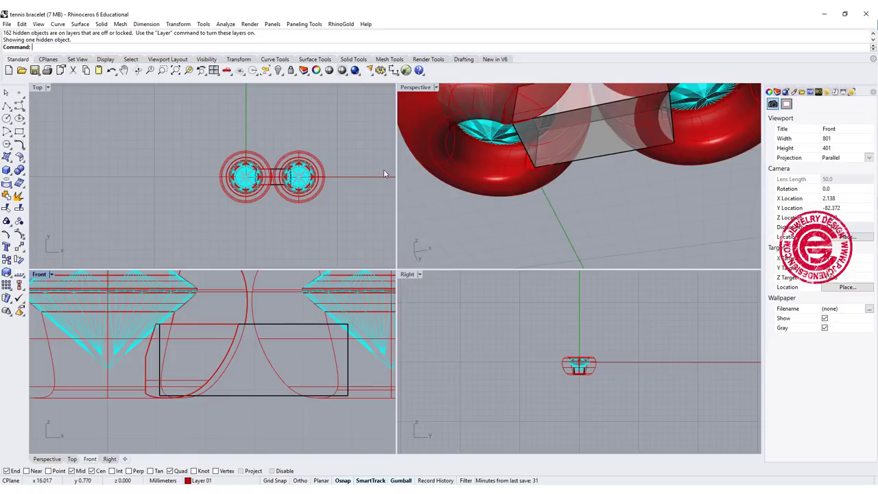
scroll(199, 353, up, 2)
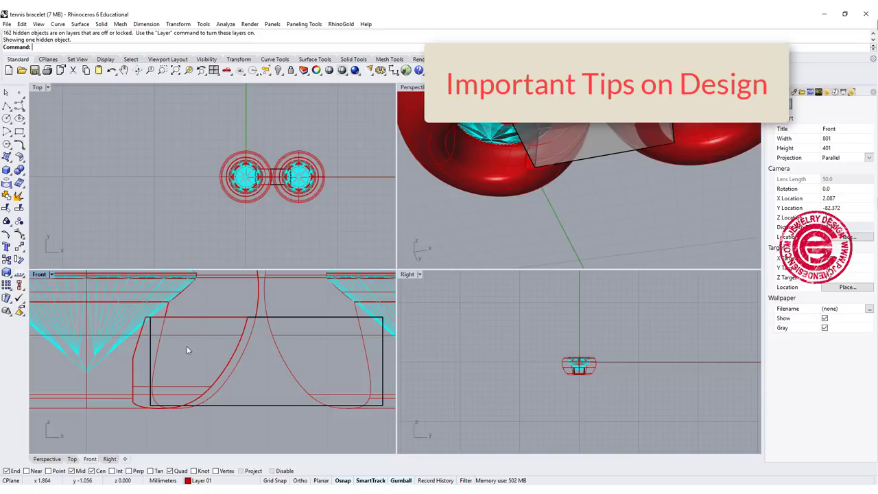
click(7, 117)
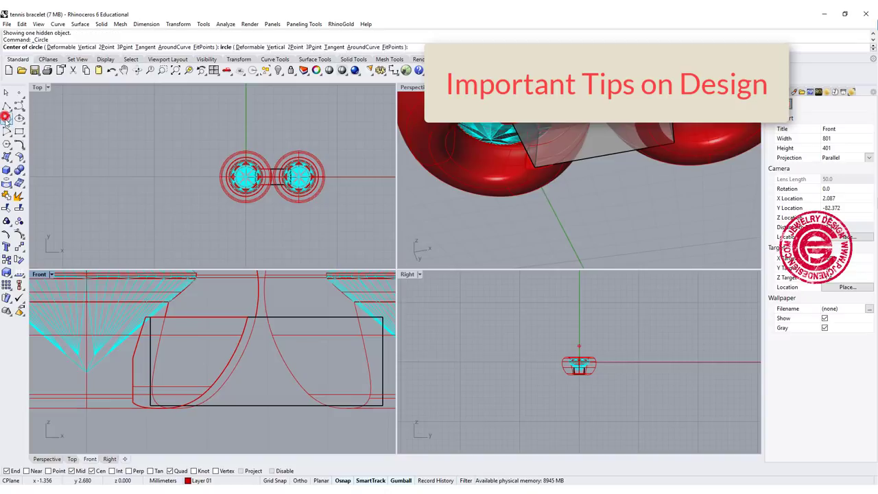
click(186, 353)
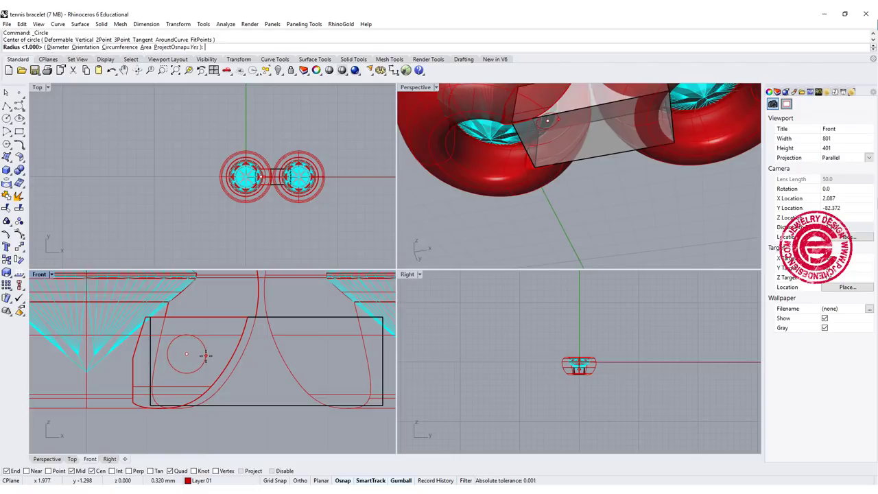
key(ctrl+z)
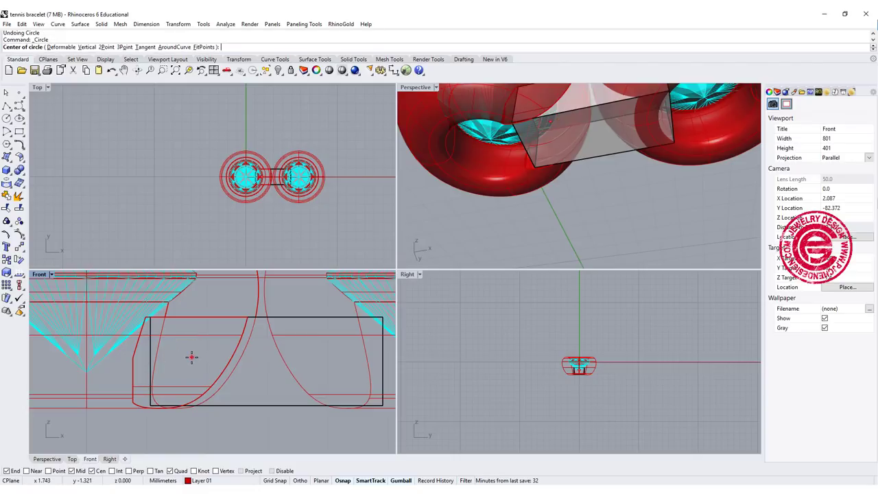
Step: Draw a 0.6 mm diameter circle in the Front view on the connecting box inside the notched bezel
click(192, 356)
text(0)
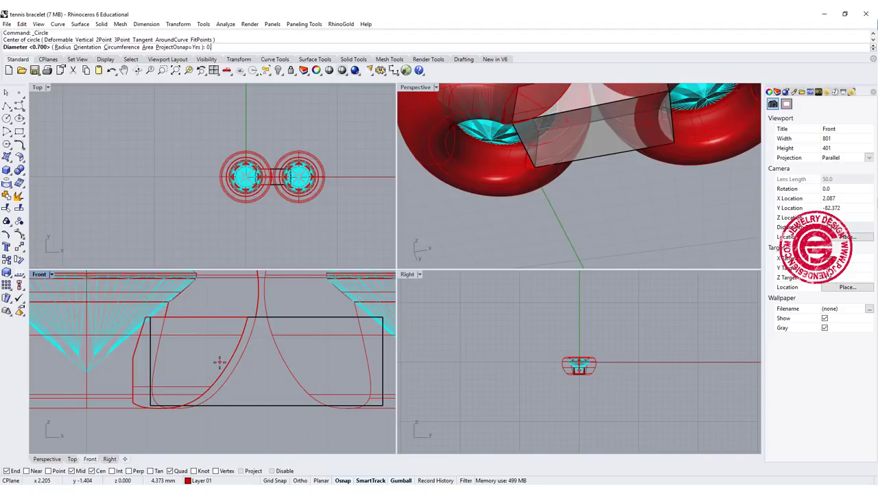
key(Return)
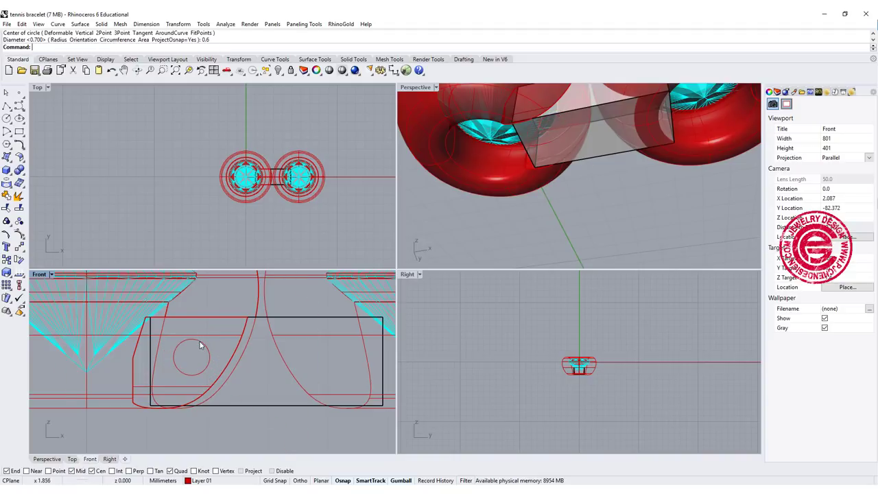
Step: Nudge the small circle slightly along +X so it sits more centrally between the bezel's inner and outer walls
scroll(200, 345, up, 1)
click(206, 366)
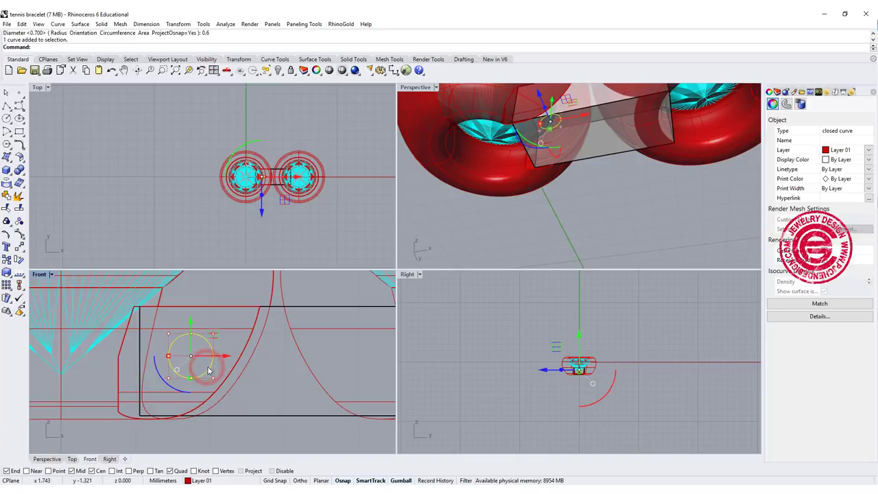
click(268, 382)
click(215, 361)
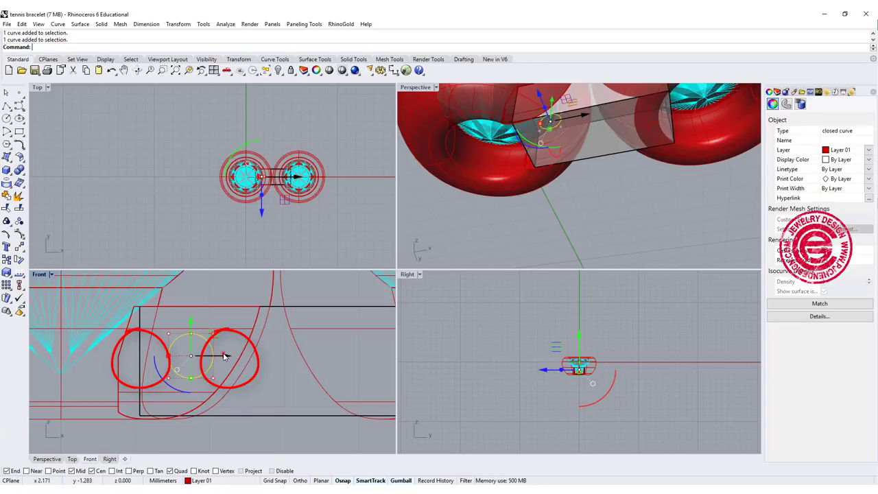
drag(224, 356, 227, 356)
scroll(281, 375, down, 1)
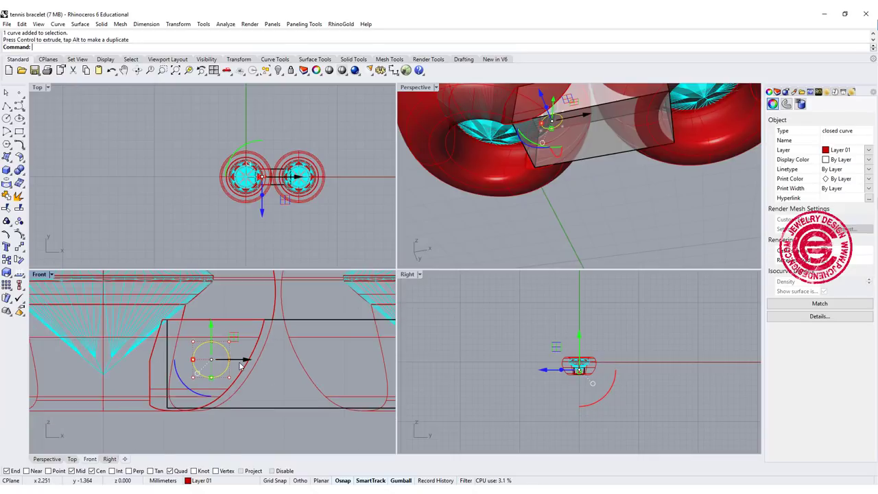
click(269, 369)
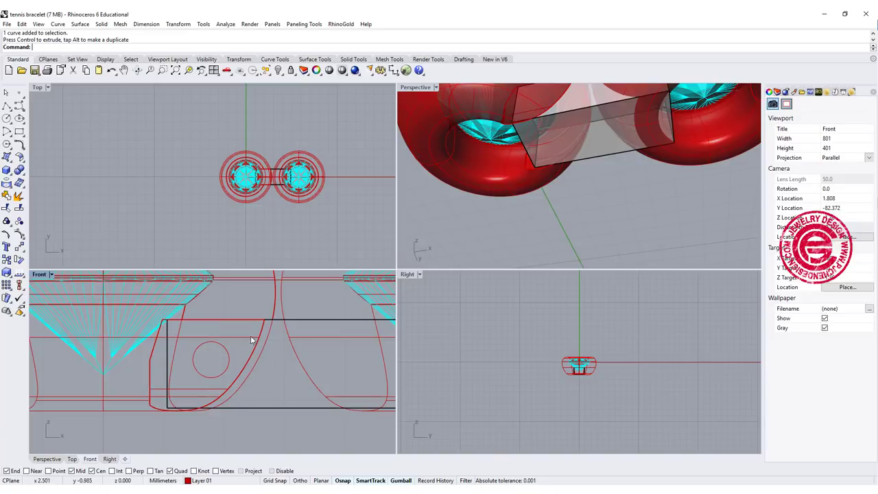
Step: Draw a larger circle concentric with the small one, about 0.65 mm in radius, reaching the connecting box's top edge
scroll(191, 356, up, 1)
click(194, 353)
click(7, 118)
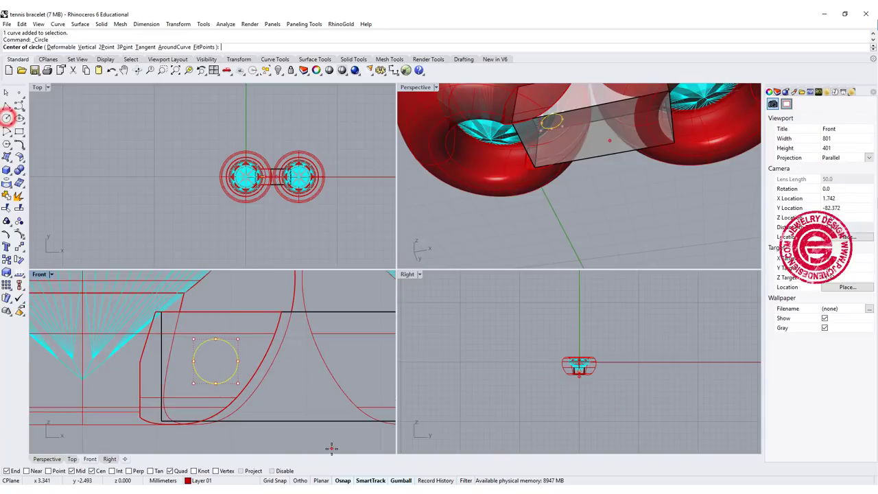
click(238, 349)
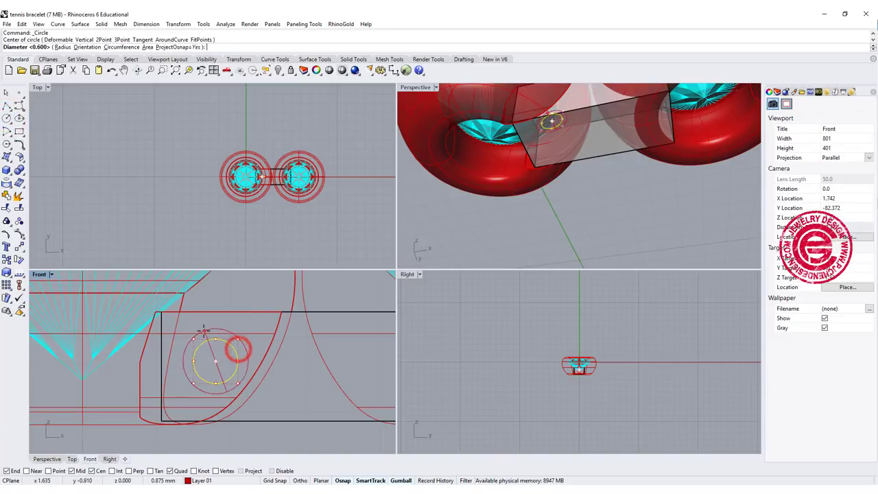
click(168, 357)
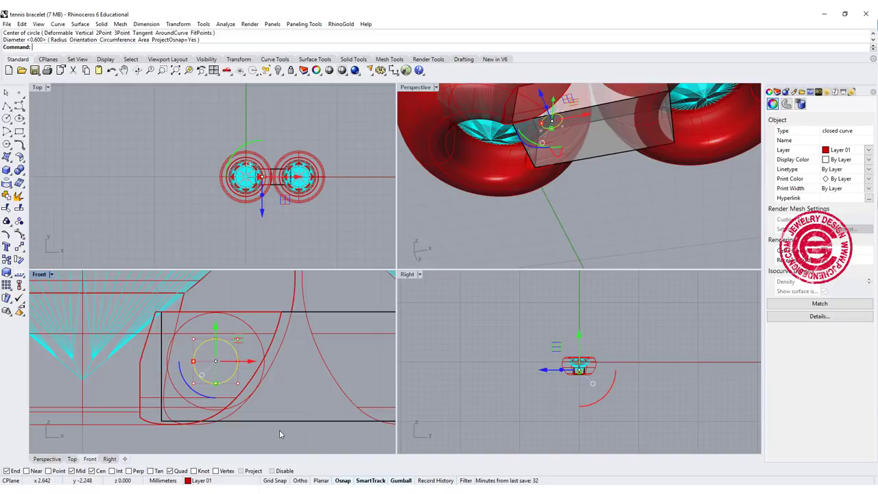
click(162, 332)
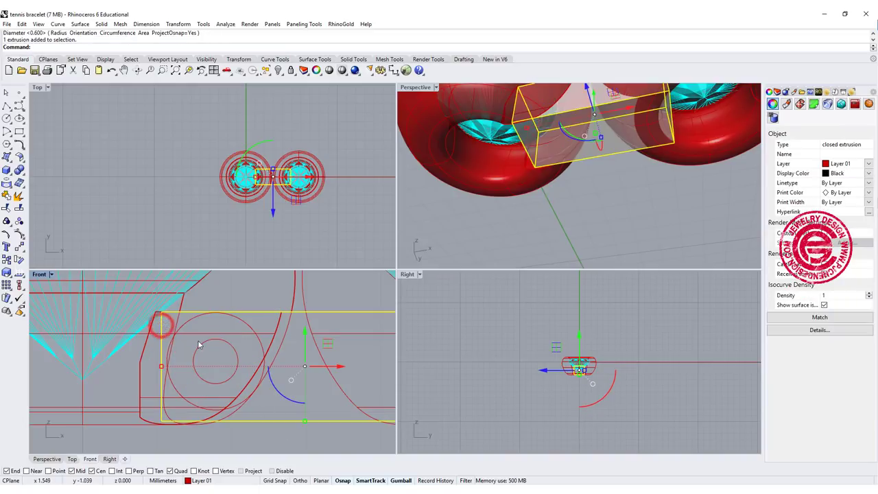
click(369, 123)
Step: Add a radius dimension to the larger circle in the Front view, placing its label below the bezels
click(393, 70)
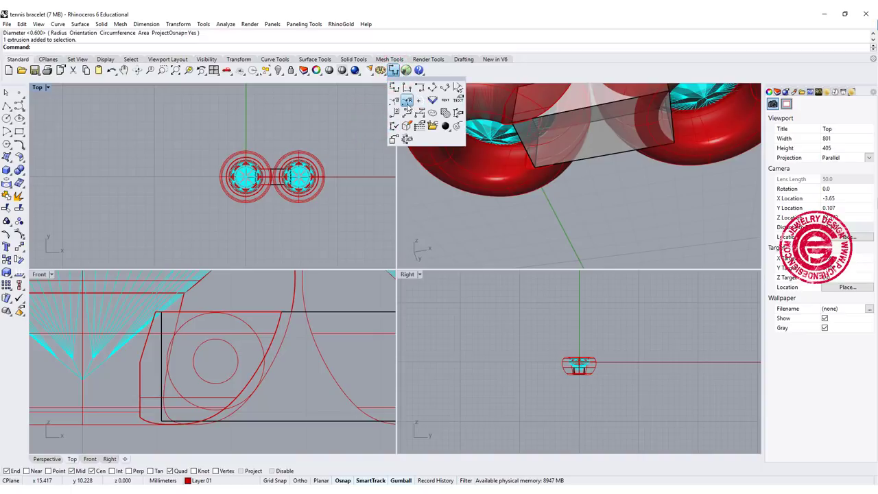
click(407, 102)
click(198, 321)
scroll(176, 314, down, 4)
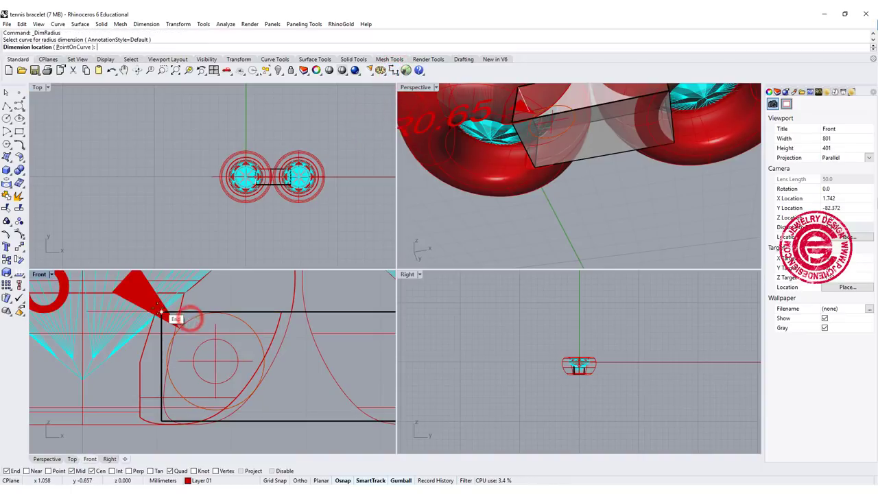
click(112, 404)
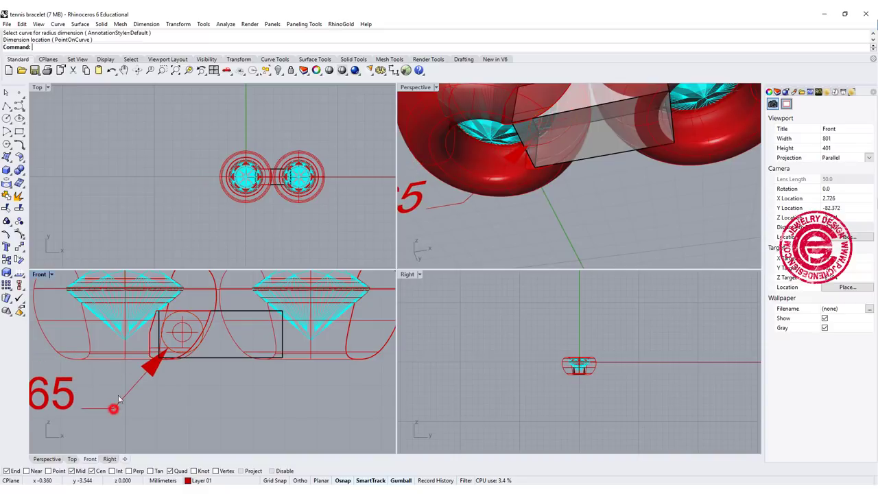
Step: Hide the notched origin bezel together with its gem to expose the connecting box
scroll(159, 364, up, 3)
scroll(178, 371, down, 2)
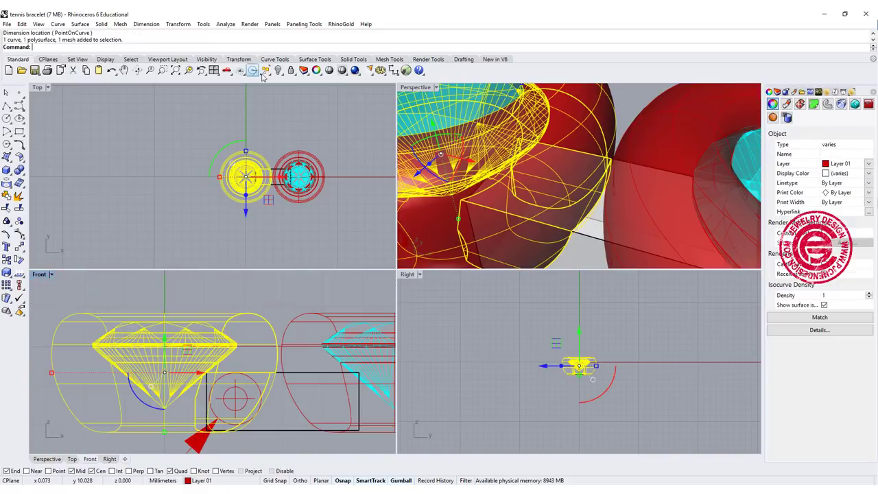
click(279, 71)
Step: Fillet the connecting box's upper end edge beside the circles with Fillet Edge at a 0.65 mm radius
right_drag(508, 158, 533, 112)
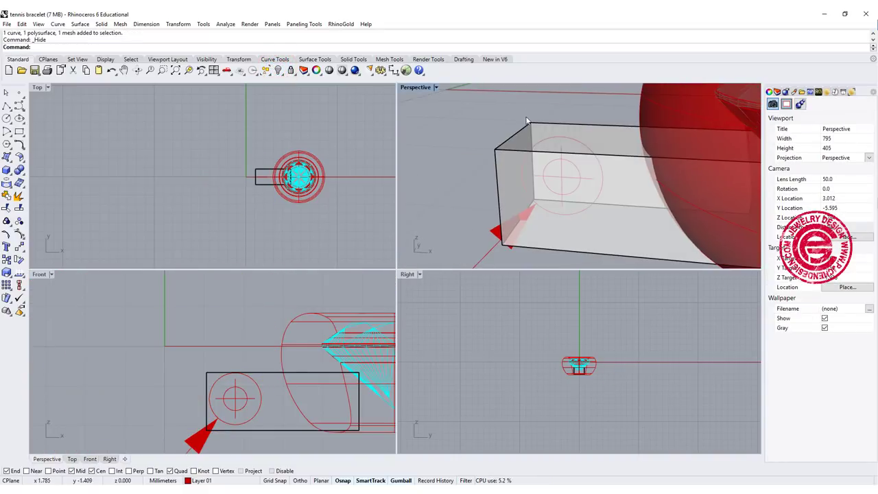
click(19, 170)
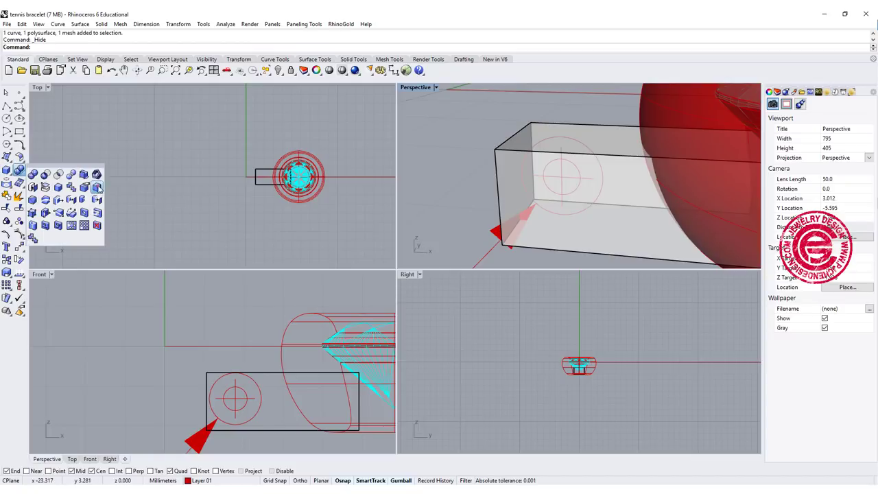
click(98, 187)
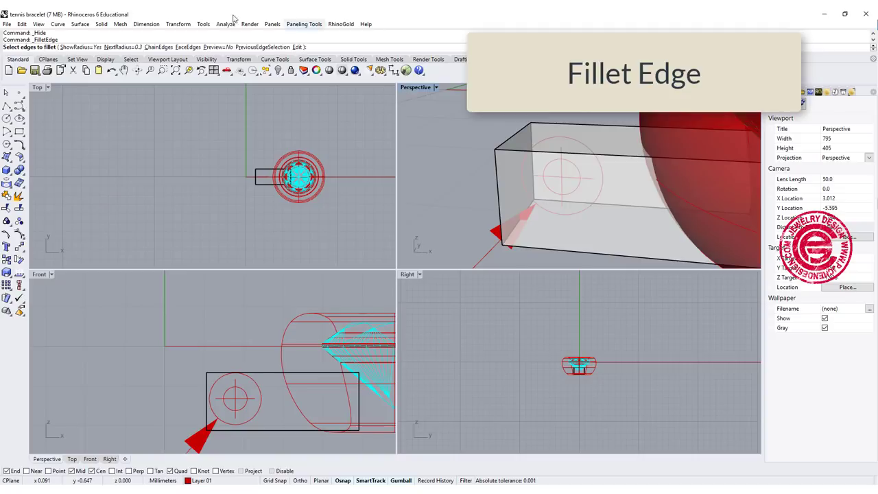
click(124, 46)
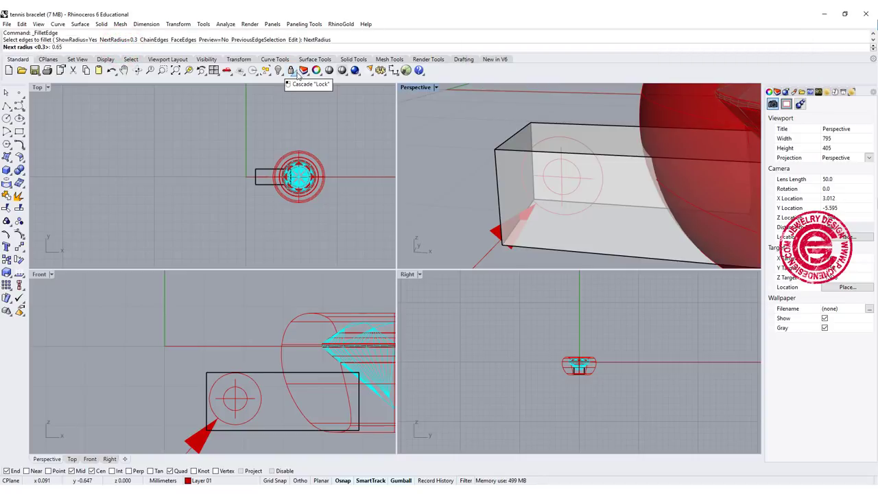
key(Return)
click(514, 136)
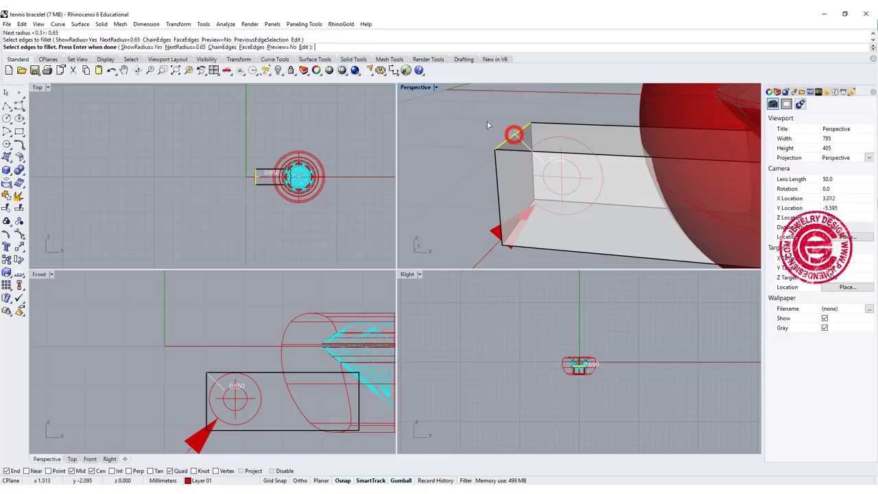
key(Return)
key(Return)
Step: Move the filleted box from the center of its rounded corner to the center of the concentric circles
scroll(260, 391, up, 5)
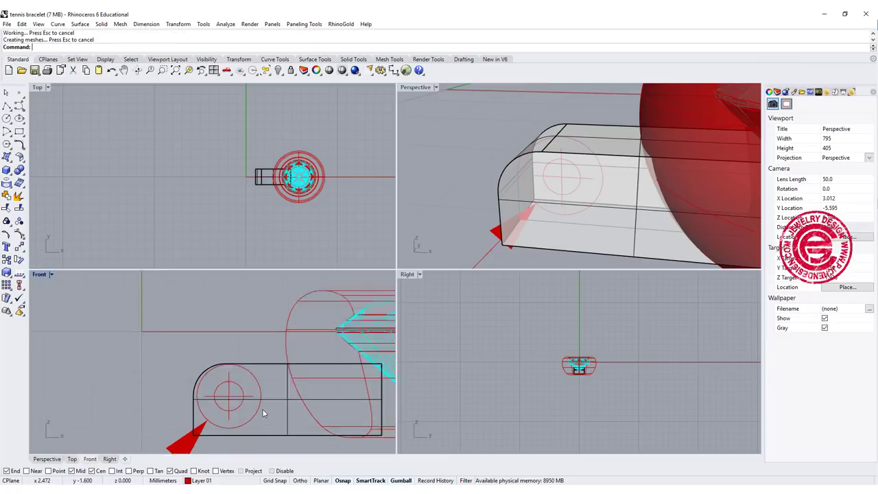
scroll(190, 364, up, 1)
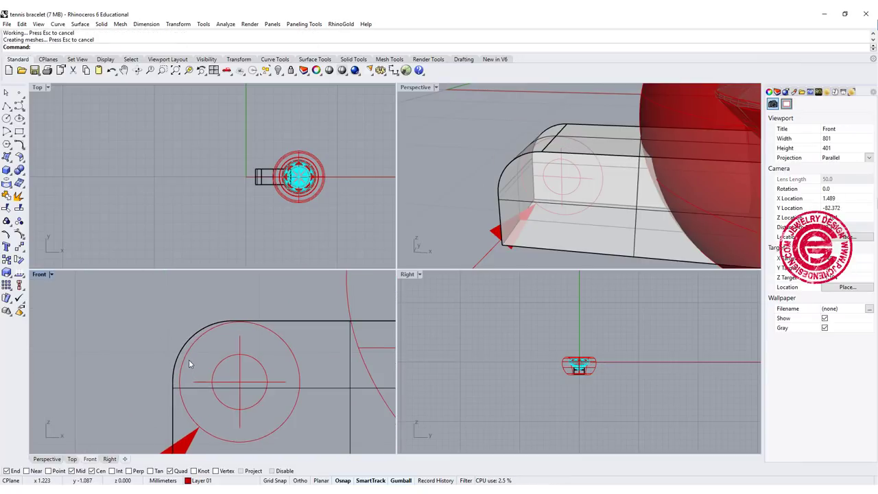
click(190, 334)
text(m)
key(Return)
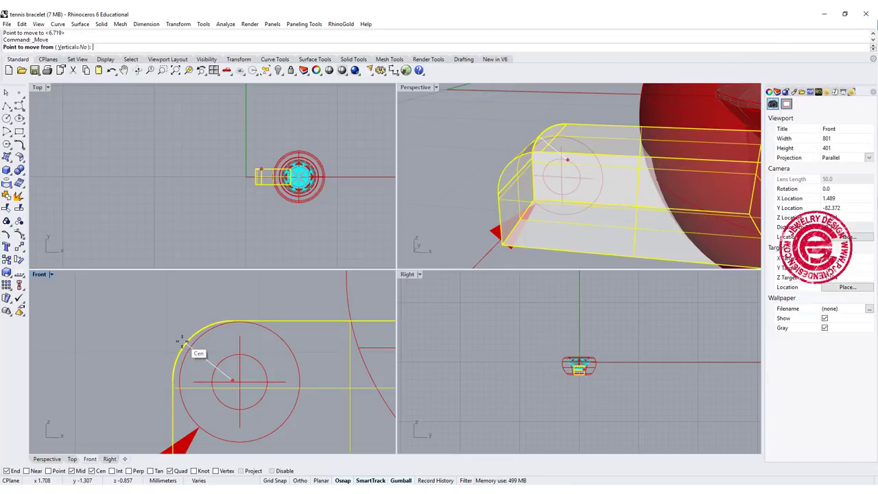
click(181, 340)
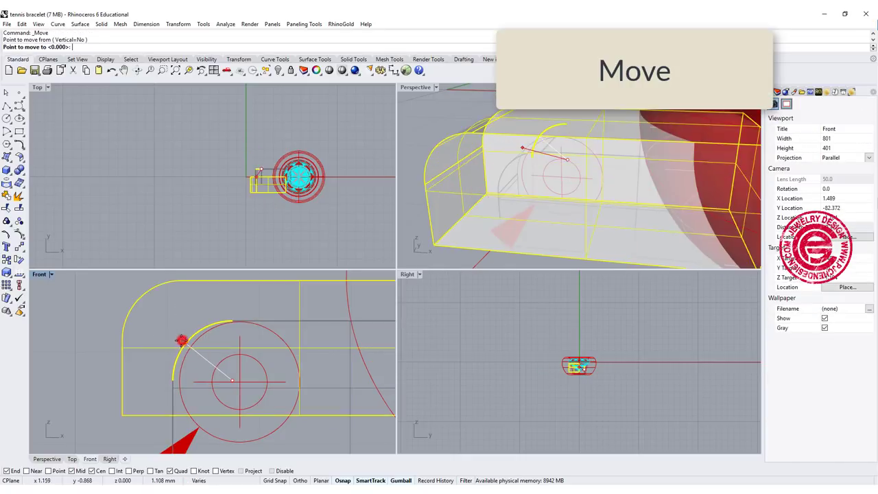
click(241, 381)
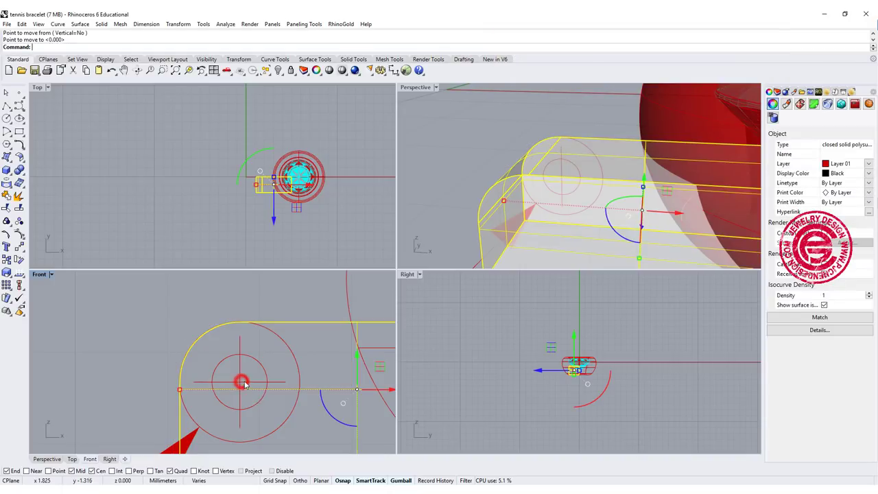
Step: Align the filleted box by its horizontal center to the origin (0) in the Top view
click(182, 210)
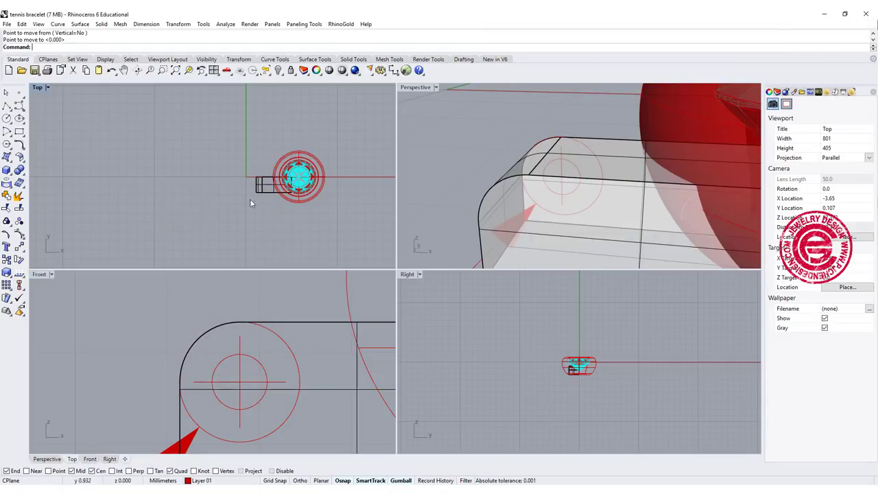
scroll(250, 203, up, 8)
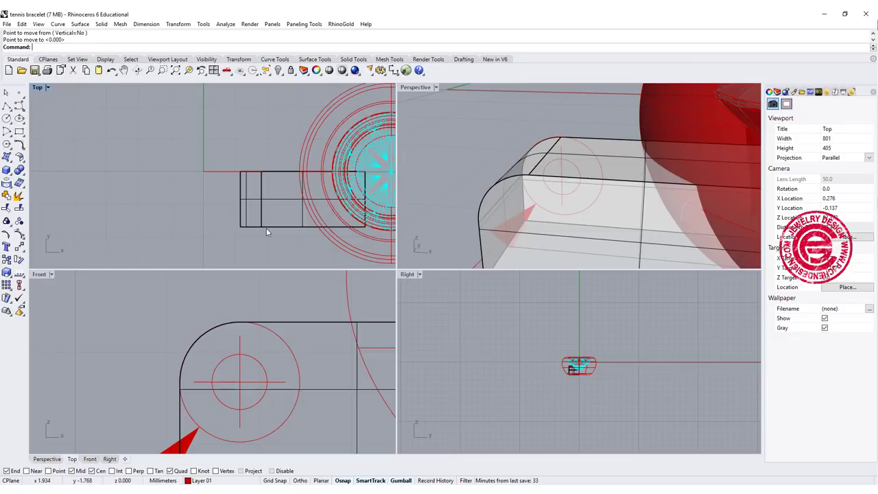
click(267, 230)
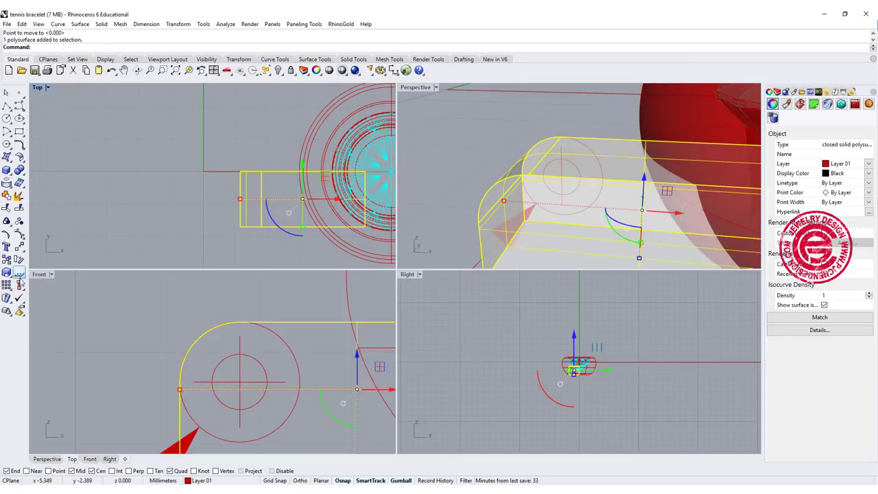
click(20, 283)
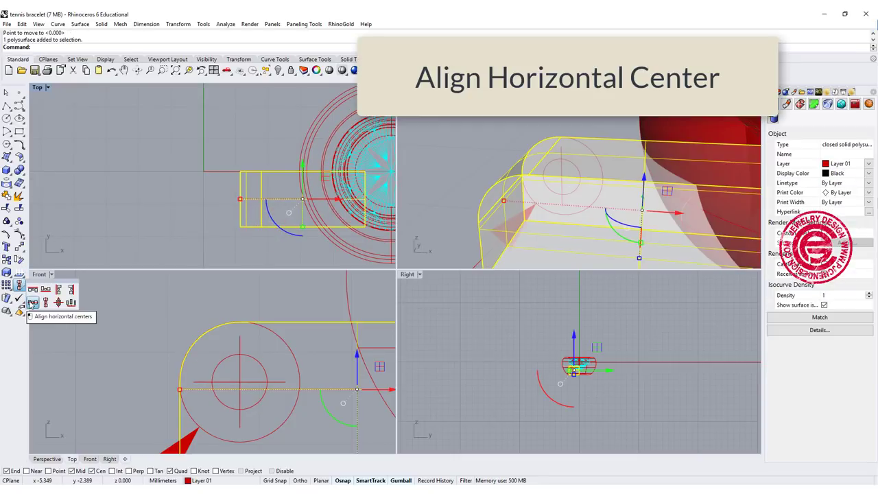
click(33, 302)
text(0)
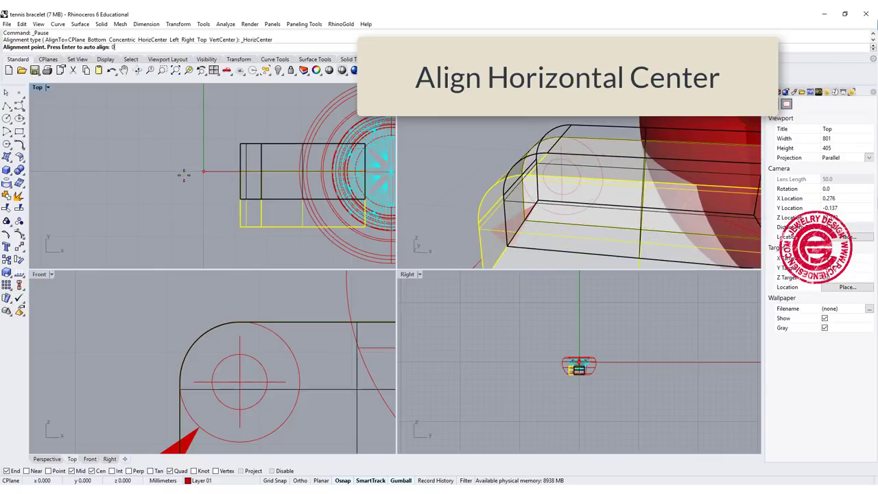
key(Return)
click(182, 202)
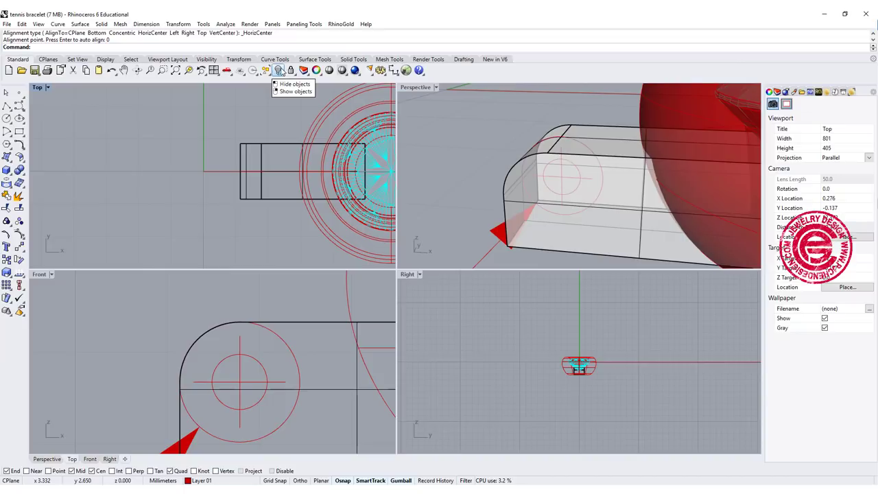
Step: Show the hidden notched bezel and gem again, and delete the radius dimension
right_click(279, 72)
scroll(284, 393, down, 3)
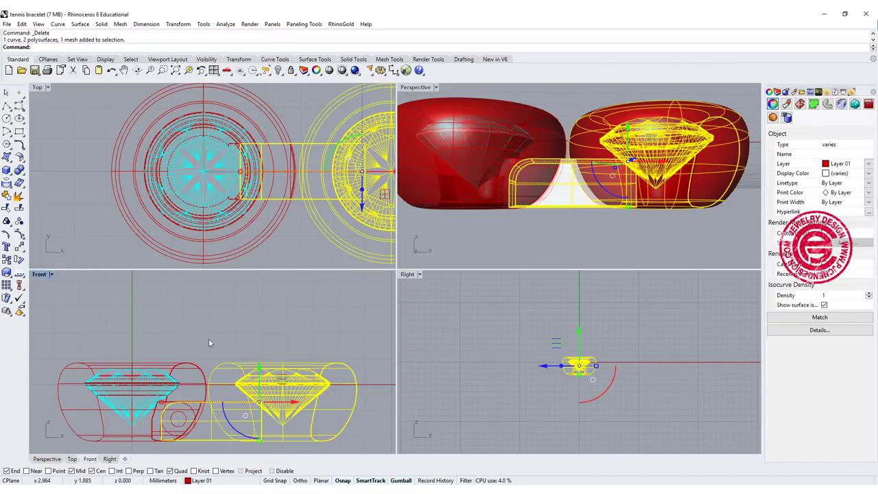
Step: Group the neighboring bezel with its gem and the filleted connecting box
right_drag(210, 340, 203, 295)
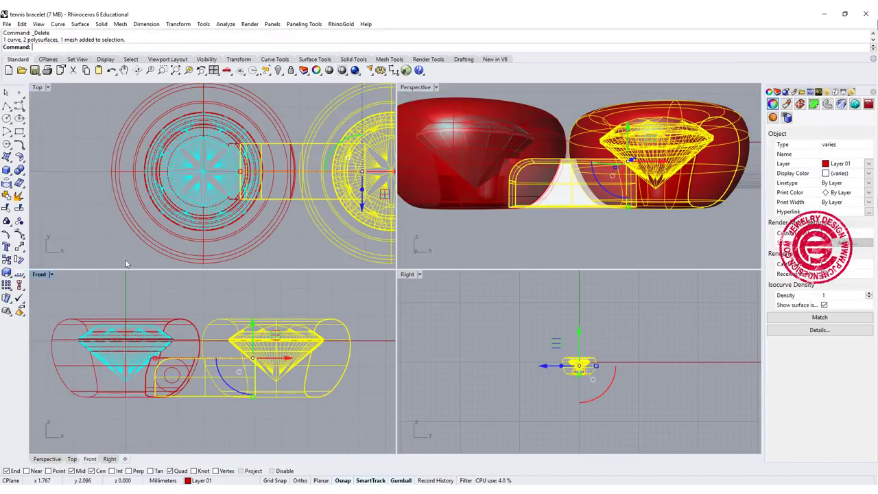
click(6, 221)
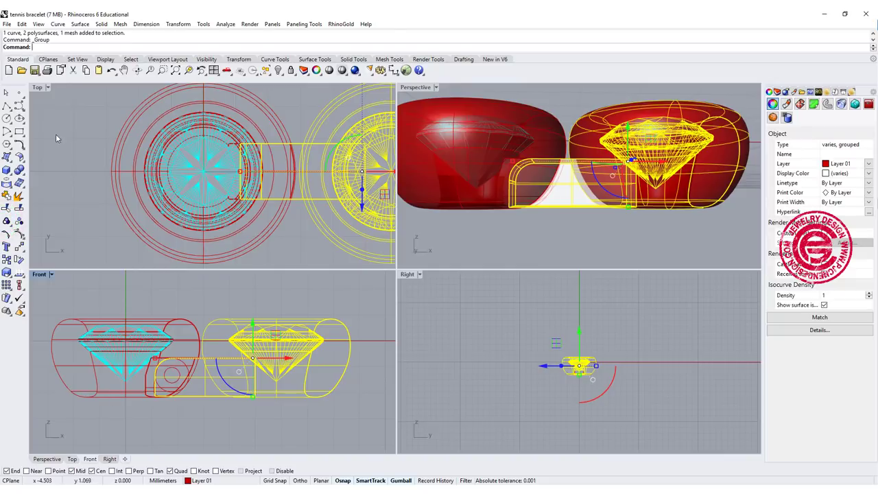
Step: Test rotating the grouped neighboring link about the center of the concentric circles in the Front view, leaving its position as it was
click(19, 259)
scroll(215, 401, up, 4)
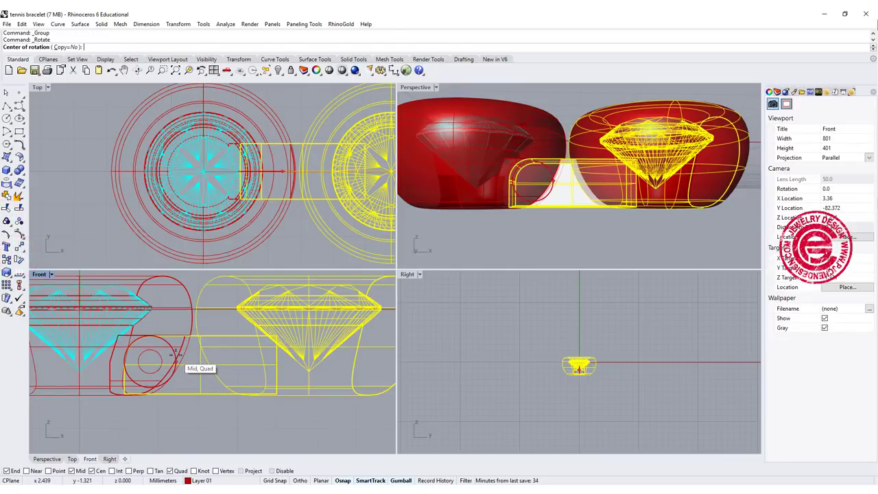
click(171, 371)
scroll(172, 370, down, 4)
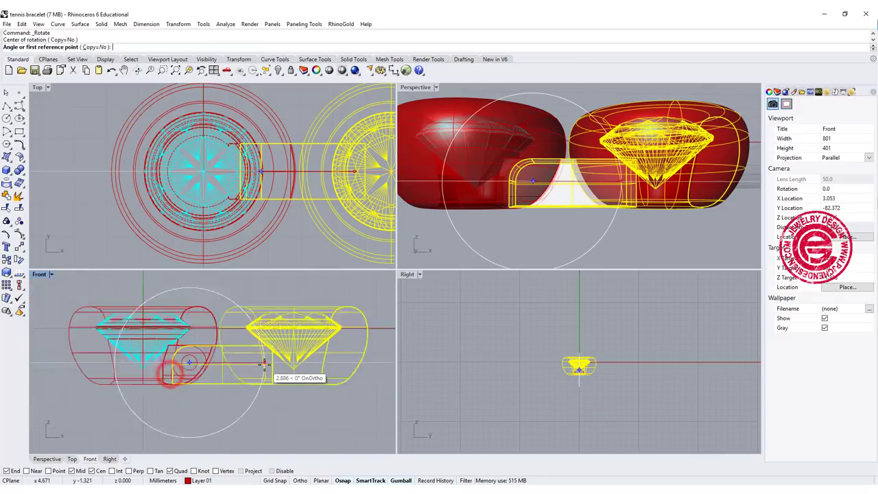
double_click(40, 274)
click(525, 324)
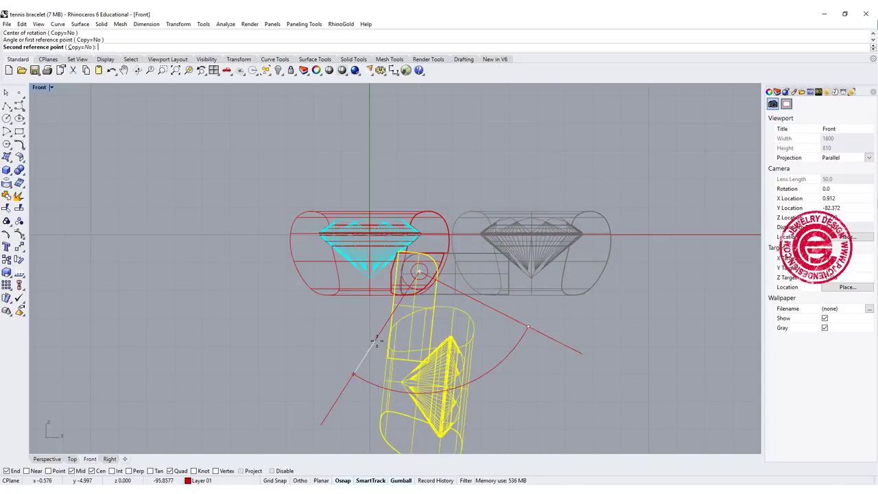
scroll(364, 336, up, 5)
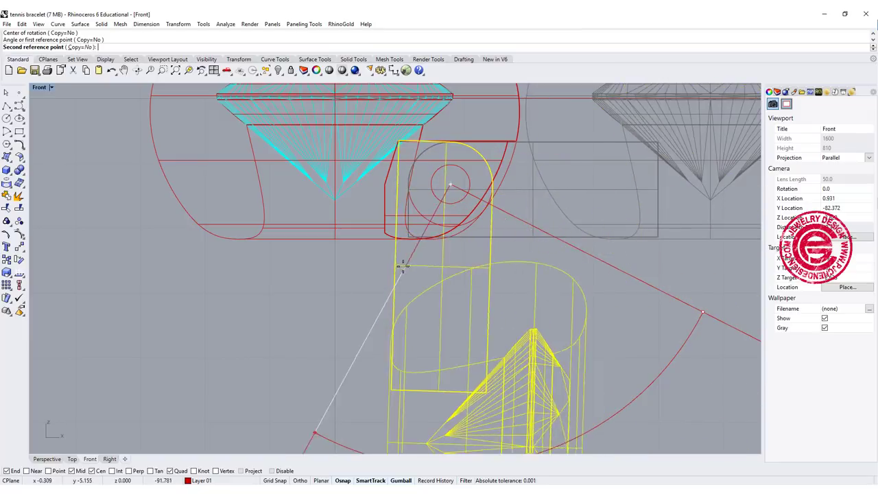
key(Escape)
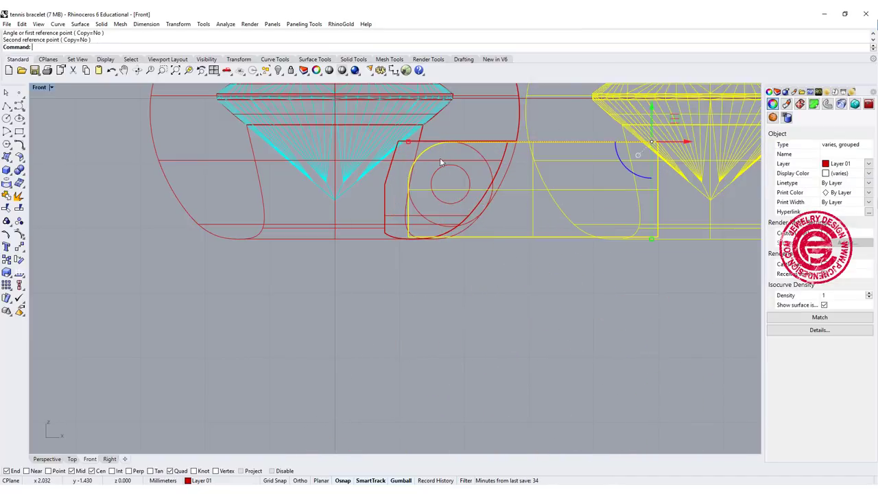
Step: Fillet the lower edge at the hinge end of the connecting box with a radius of 0.5
right_drag(554, 247, 552, 134)
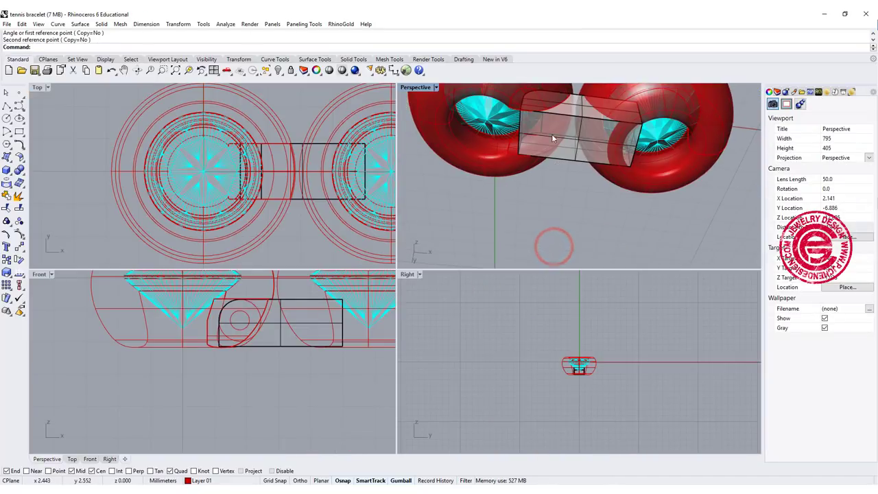
scroll(551, 135, up, 5)
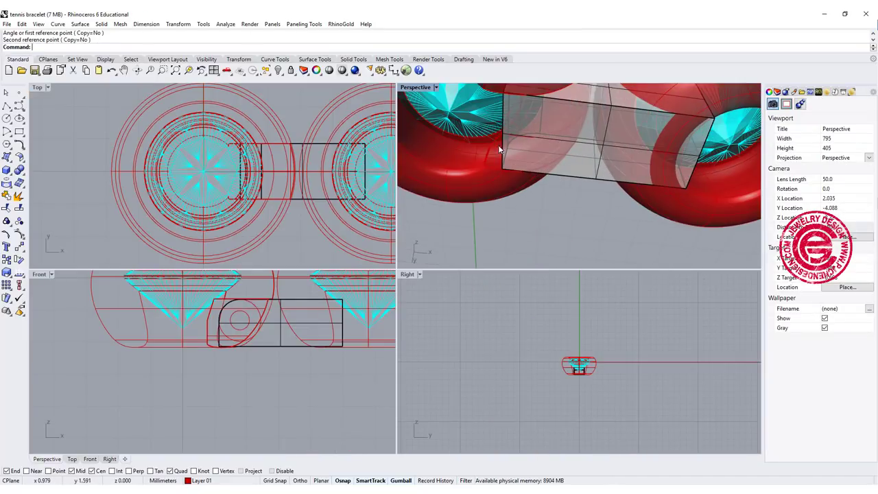
click(19, 170)
click(97, 192)
text(0.)
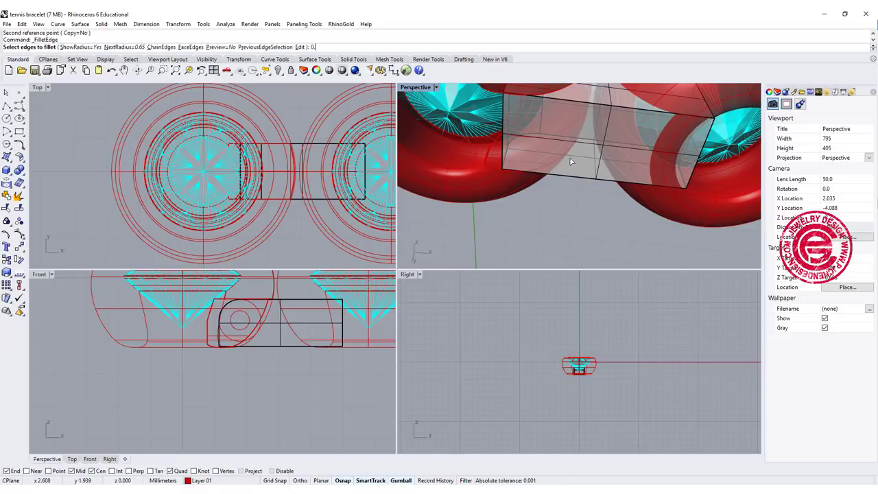
text(5)
key(Return)
click(513, 149)
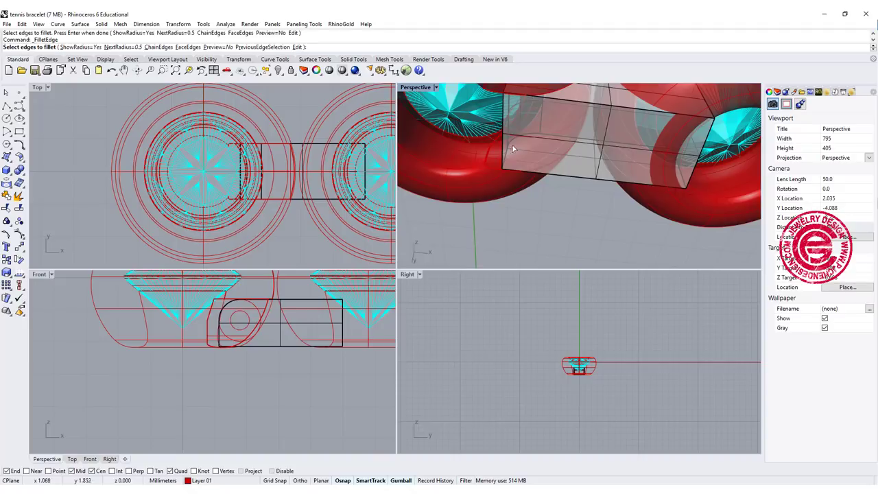
click(504, 148)
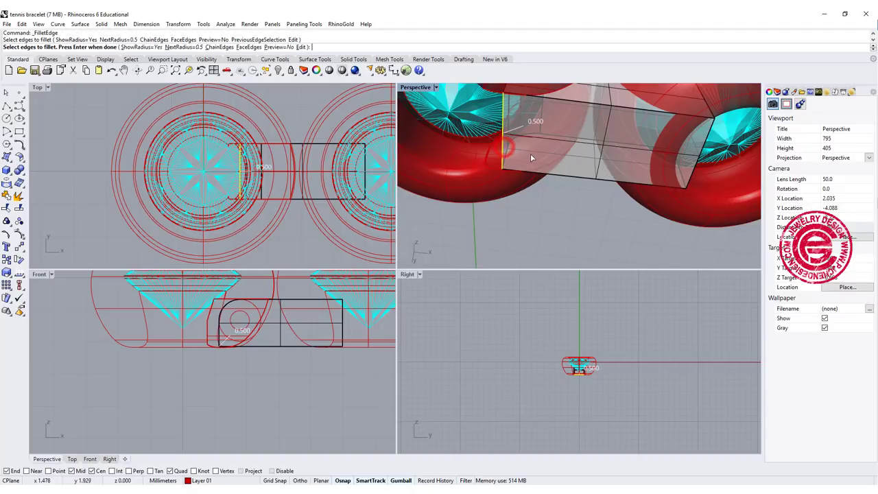
right_click(531, 154)
right_click(530, 154)
right_drag(526, 177, 510, 210)
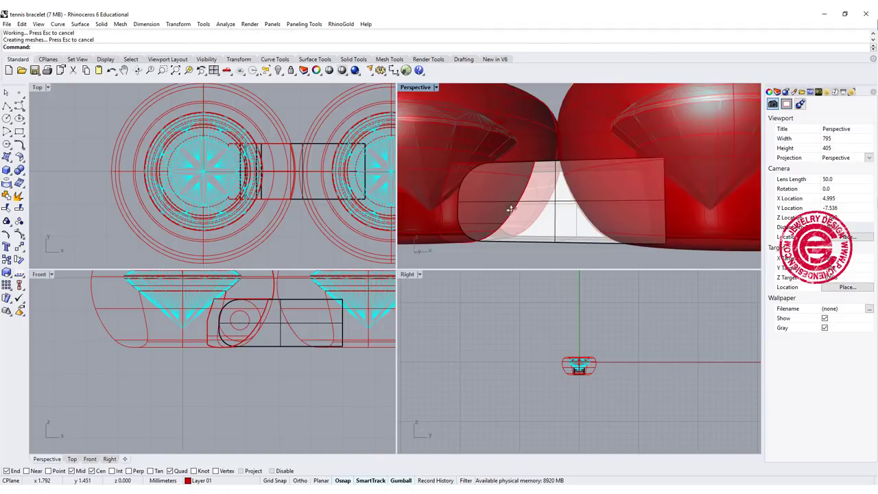
Step: Ungroup the neighboring link and scale the connecting box slightly narrower across its width so it clears both sides of the notch
scroll(234, 289, up, 2)
scroll(273, 342, down, 4)
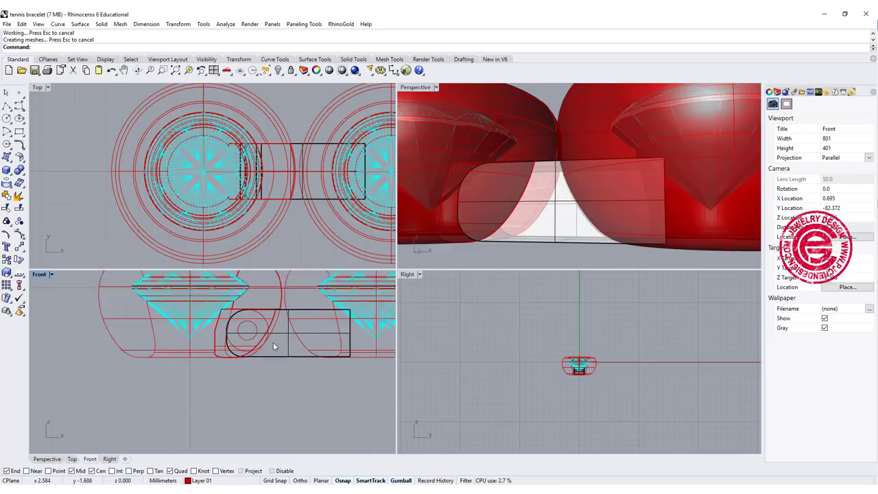
right_drag(278, 351, 251, 370)
scroll(243, 336, up, 4)
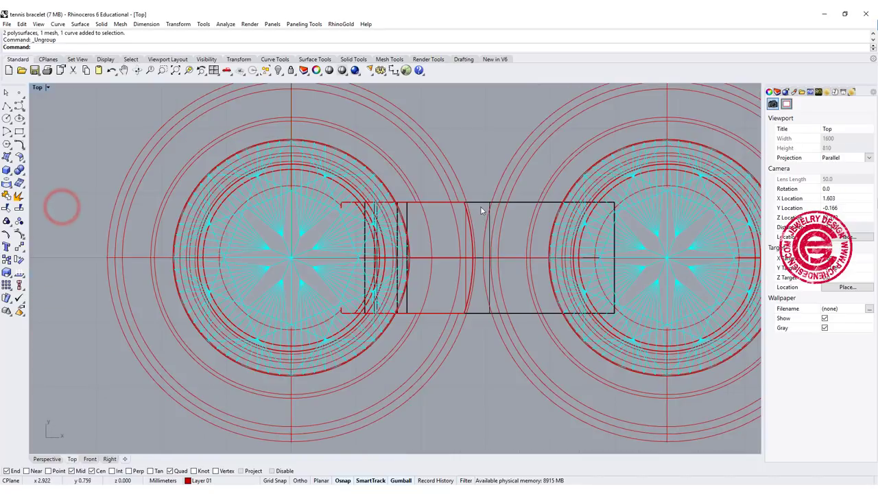
click(481, 201)
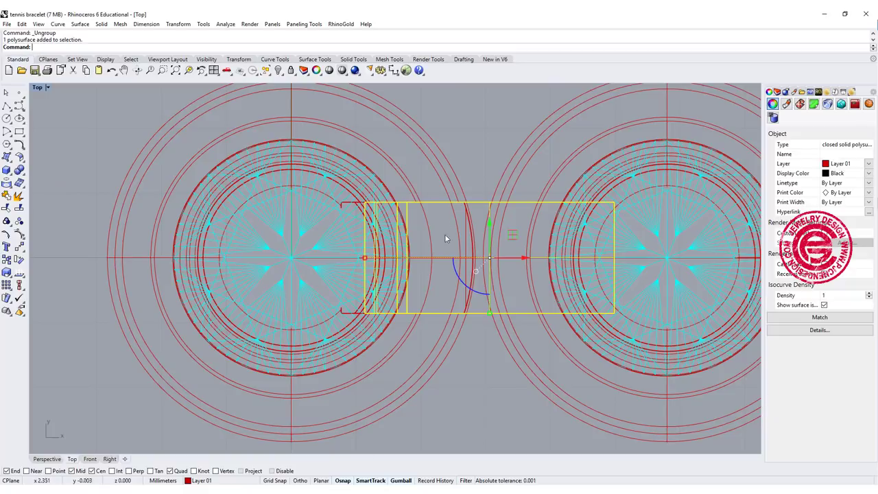
click(453, 188)
click(476, 175)
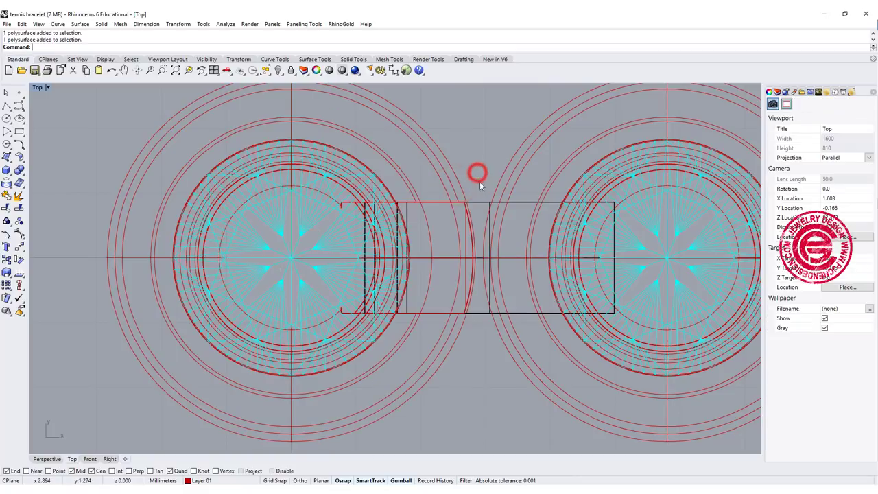
click(479, 204)
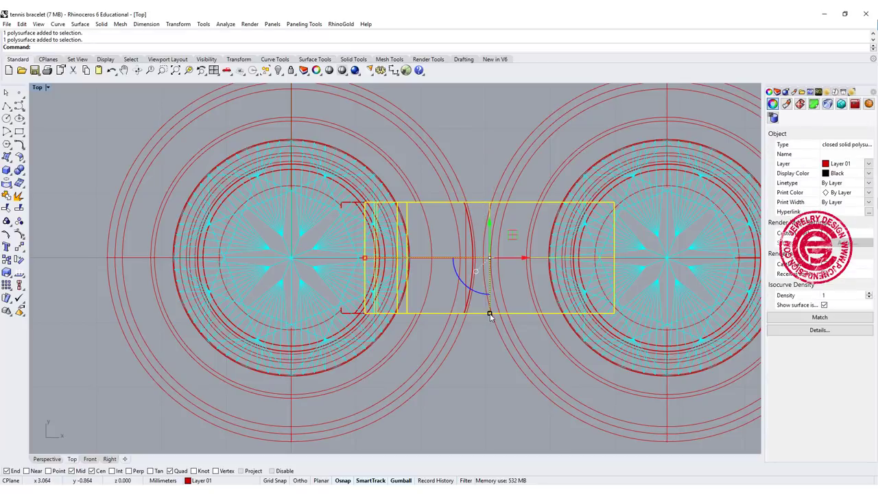
drag(489, 313, 490, 311)
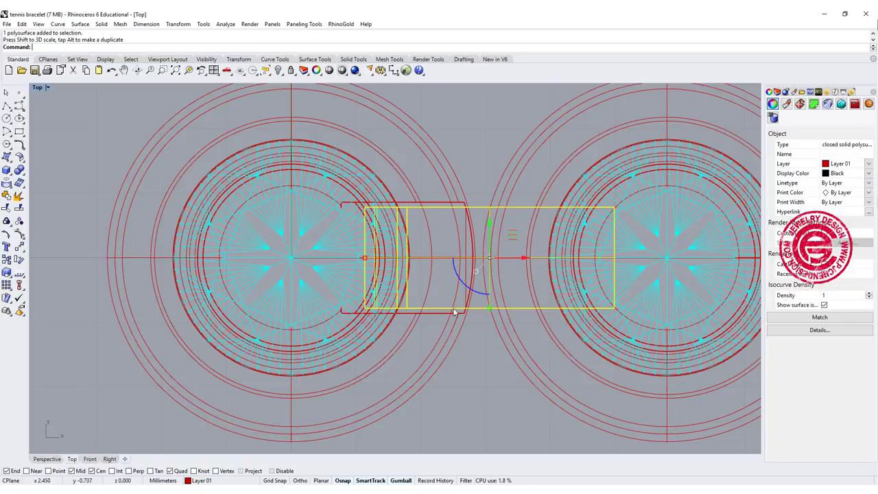
scroll(453, 192, up, 3)
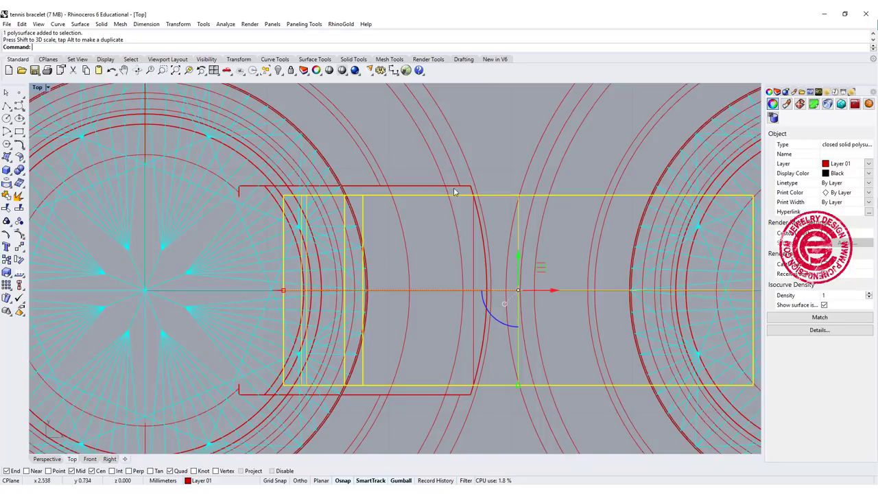
scroll(455, 192, down, 5)
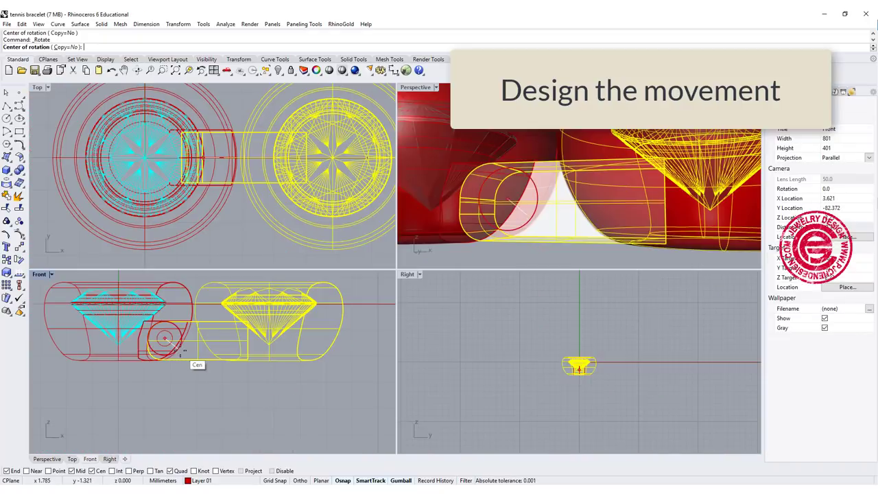
Step: Test swinging the neighboring link sideways in the Top view around the hinge center, leaving it in its straight position
click(179, 348)
click(335, 400)
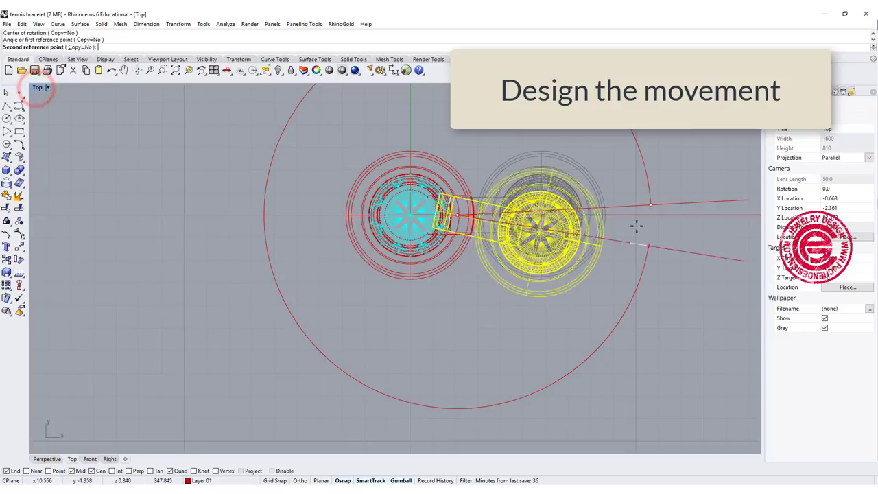
right_drag(647, 208, 583, 235)
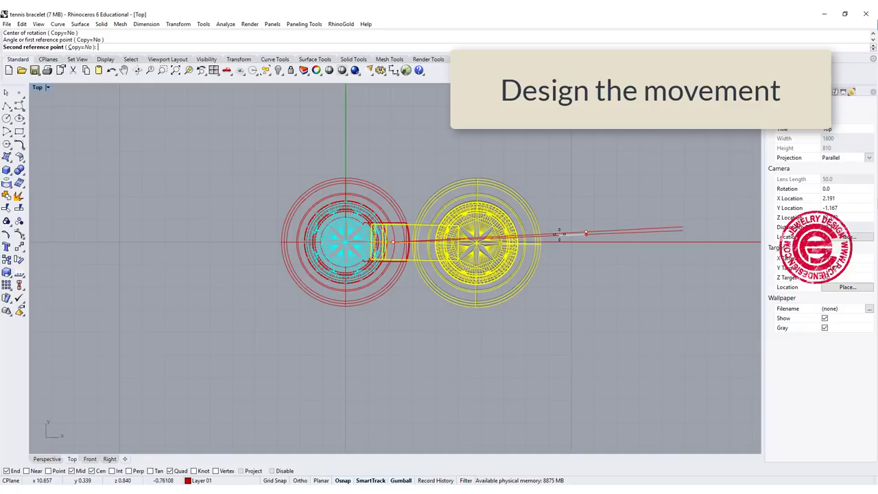
click(534, 244)
click(407, 341)
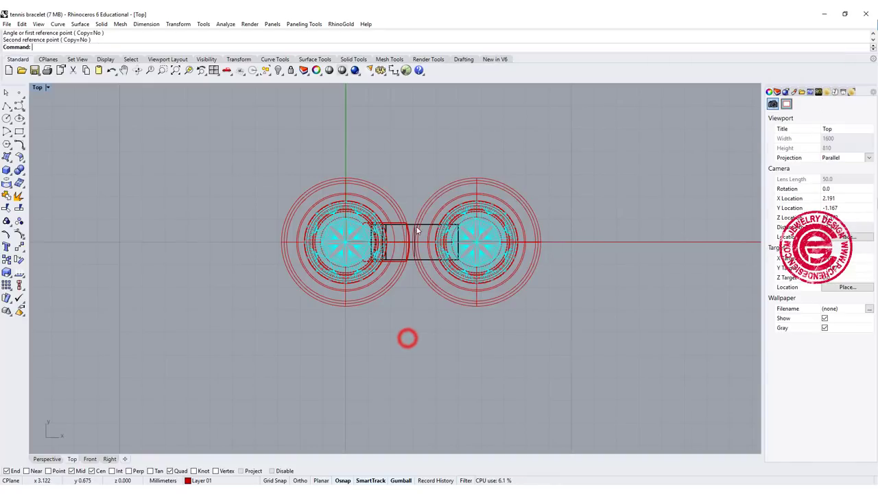
Step: Try scaling the connecting box even narrower for a wider side gap in the notch, and undo that scaling
scroll(413, 229, up, 5)
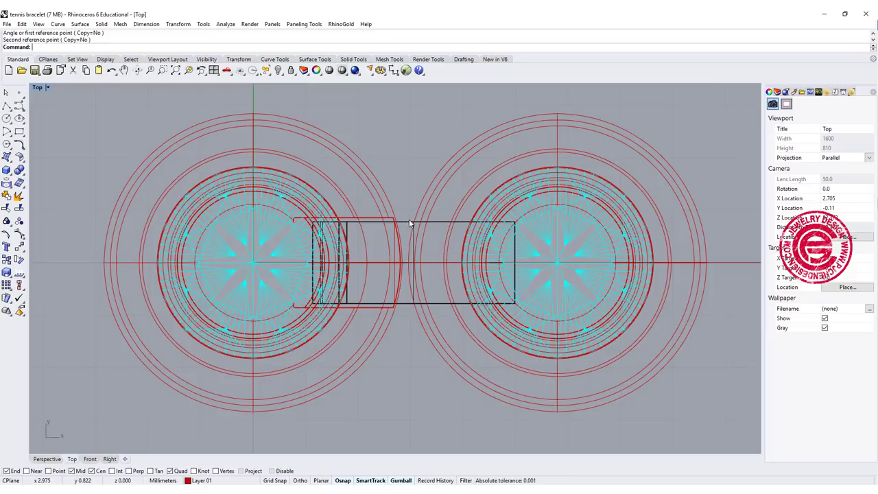
click(410, 223)
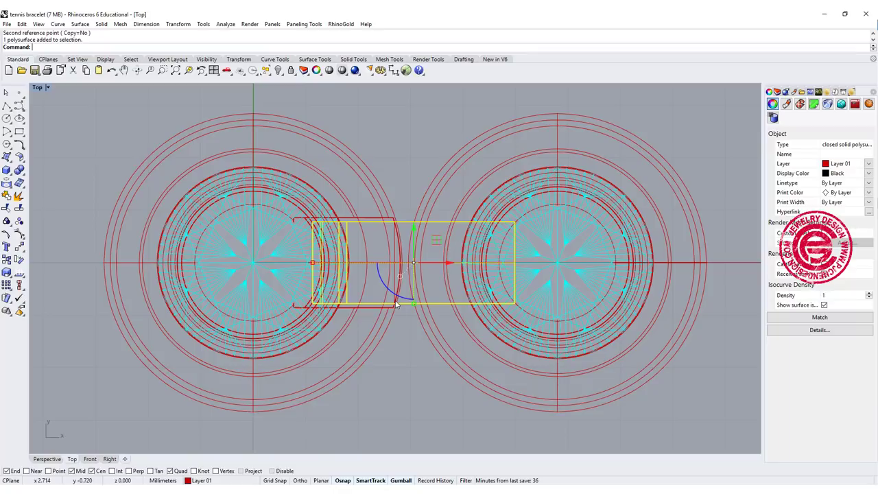
drag(414, 306, 414, 300)
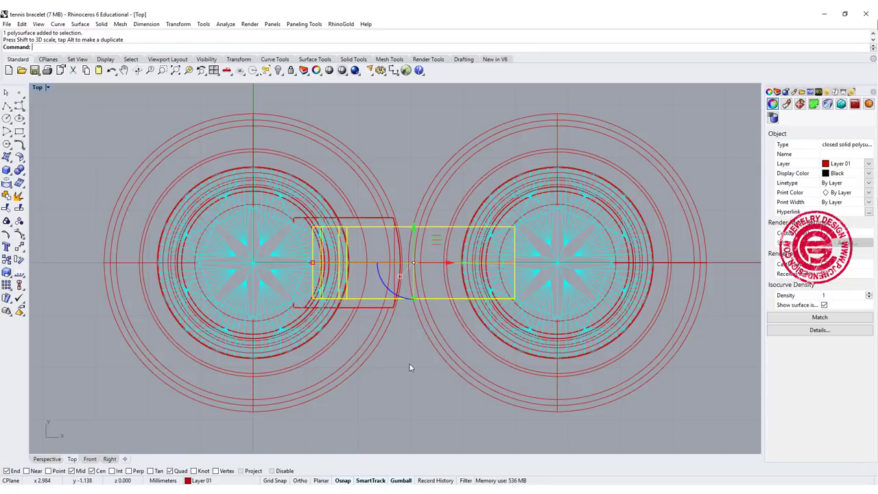
click(409, 365)
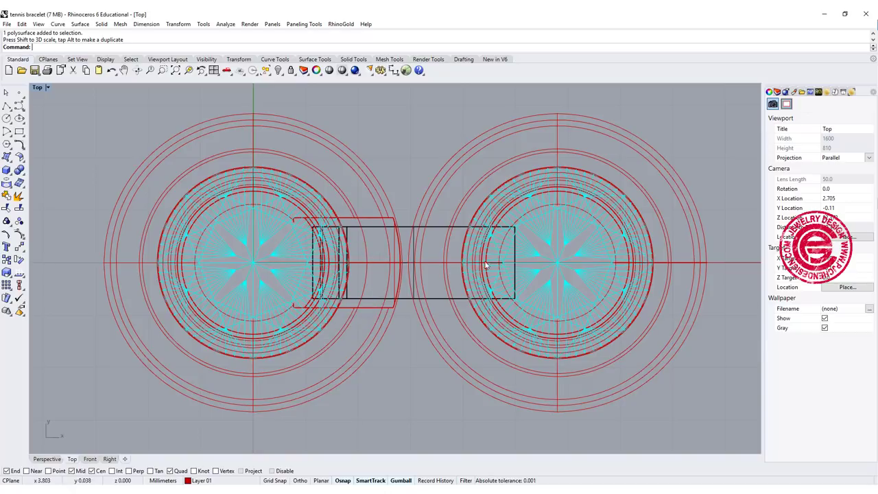
key(ctrl+z)
double_click(38, 87)
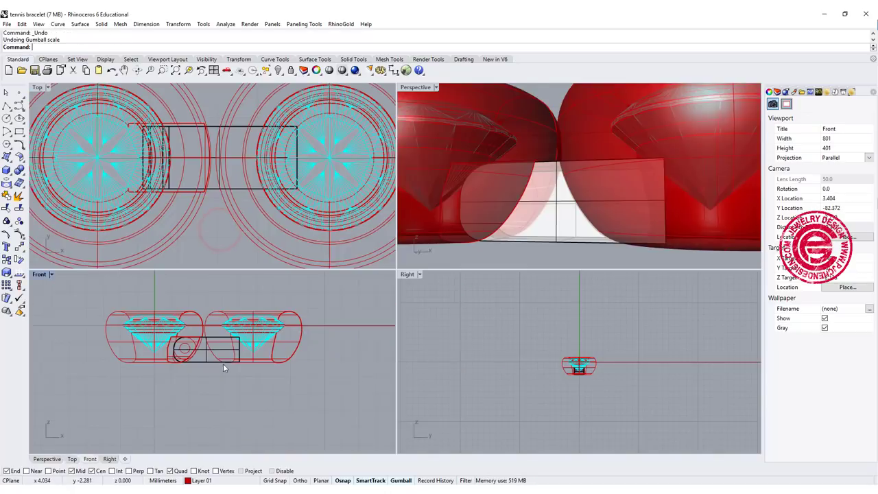
Step: Draw a solid box around the connecting box's square end, reaching to the neighboring gem's center line and down past the bezel's base
scroll(223, 363, up, 5)
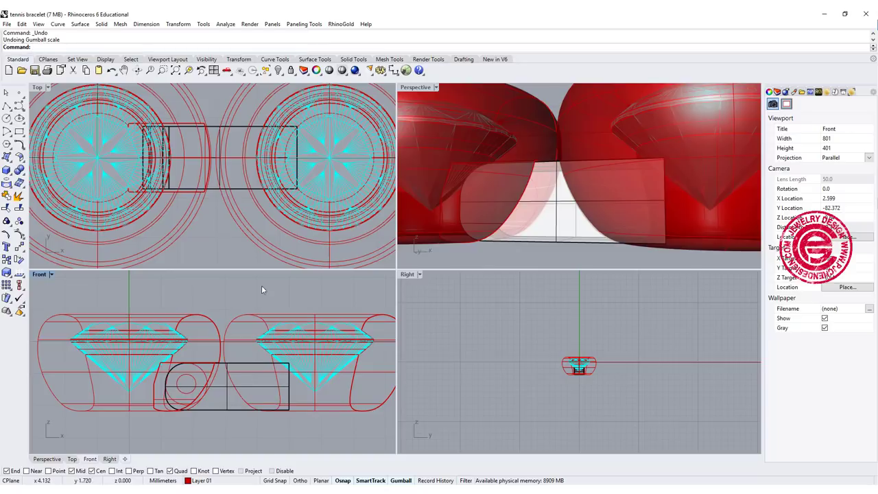
scroll(229, 383, up, 3)
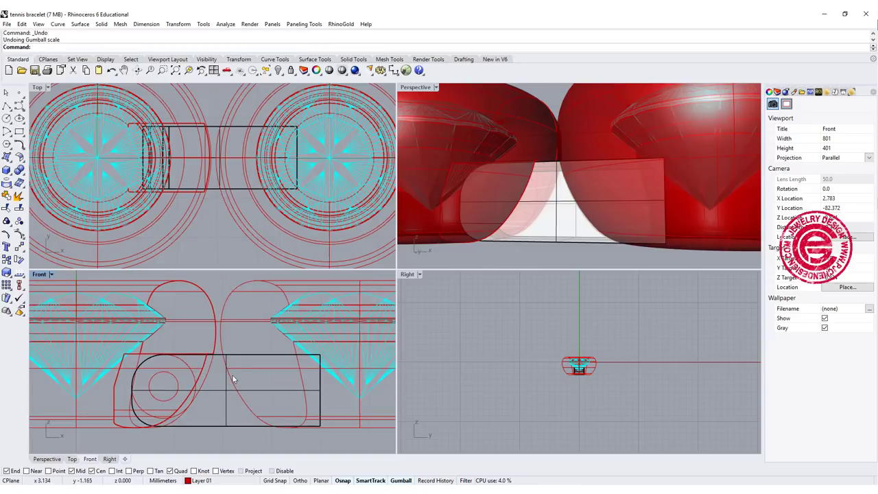
right_drag(274, 377, 270, 373)
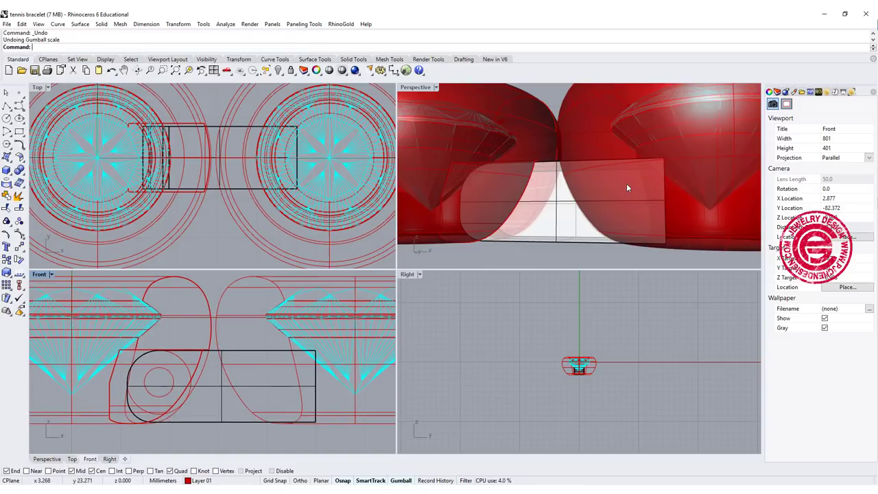
scroll(627, 187, down, 8)
right_drag(627, 188, 463, 309)
scroll(626, 157, up, 7)
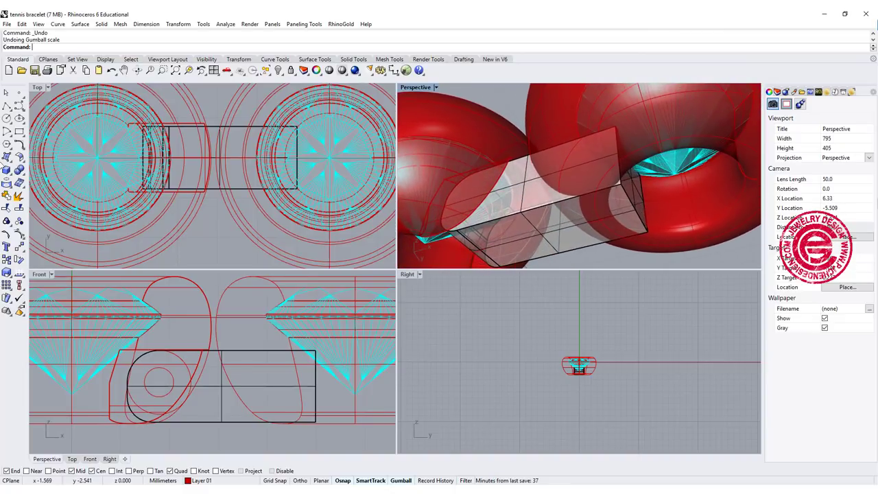
right_drag(221, 381, 226, 367)
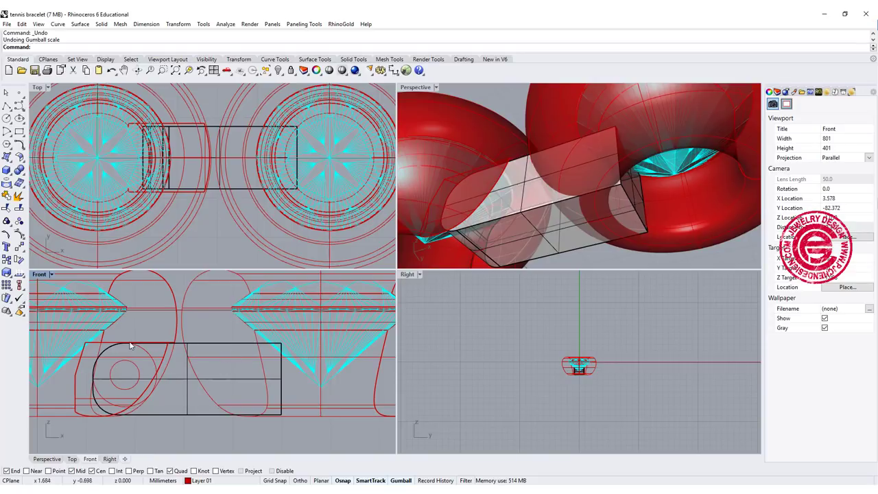
click(8, 168)
click(251, 105)
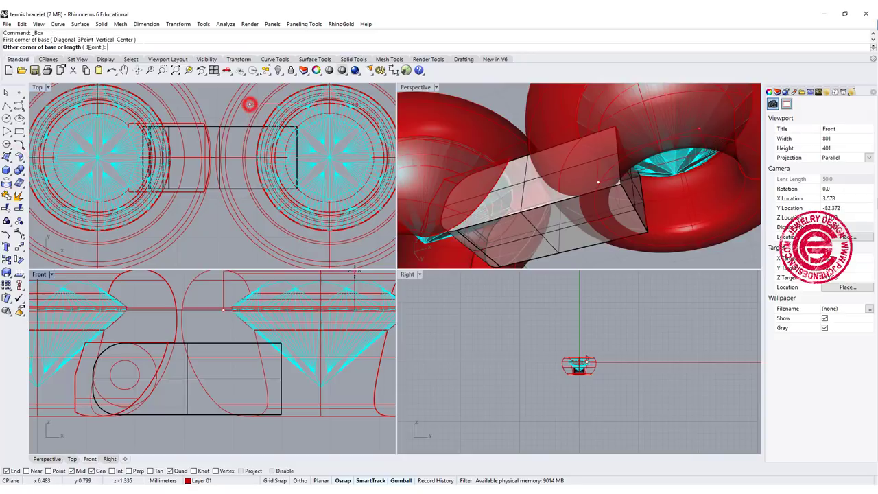
click(330, 221)
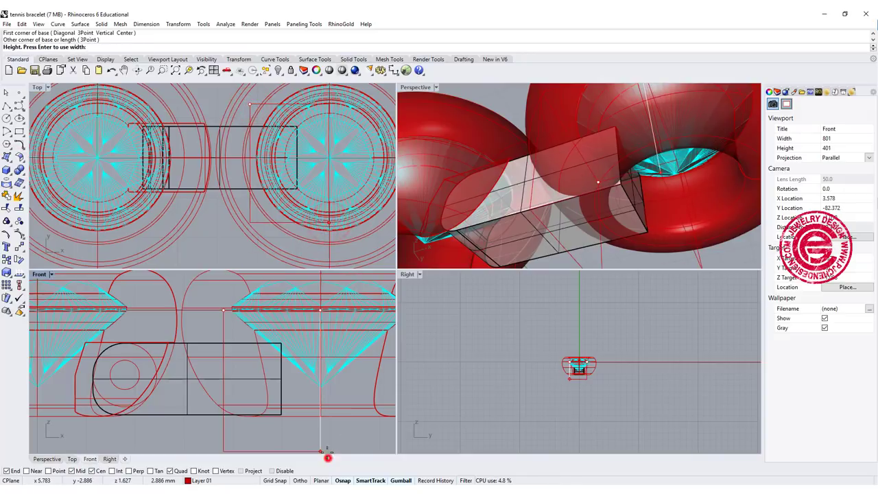
click(326, 437)
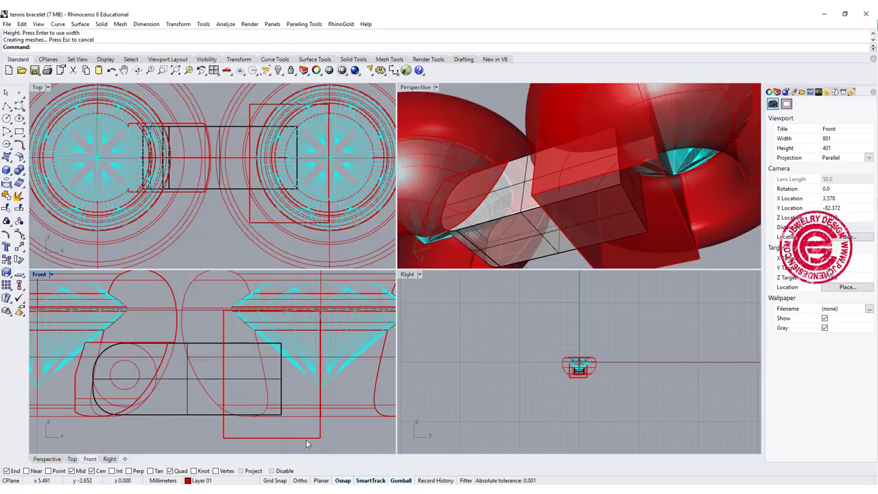
Step: Shift the cutting box about 0.52 mm along the link toward the neighboring gem, so more of the connecting box remains inside the bezel
click(305, 441)
drag(304, 374, 331, 383)
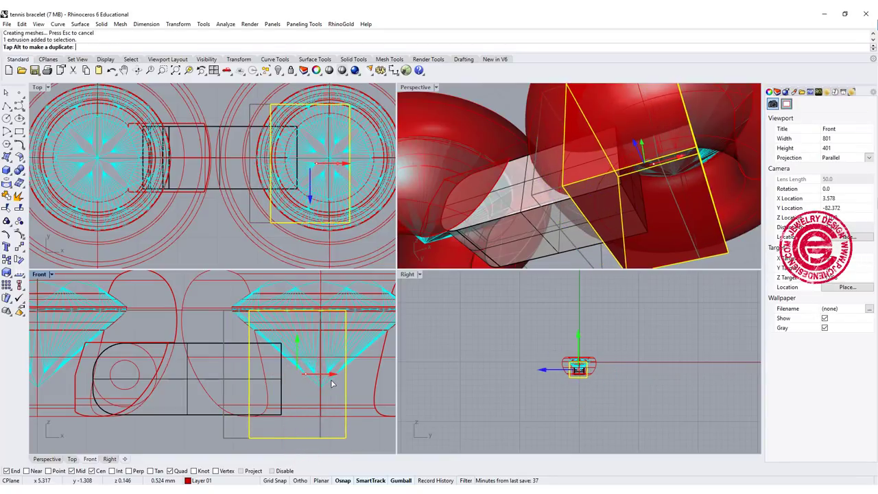
click(232, 430)
Step: Trim the connecting box's square end by subtracting the cutting box from it with Boolean Difference
click(20, 170)
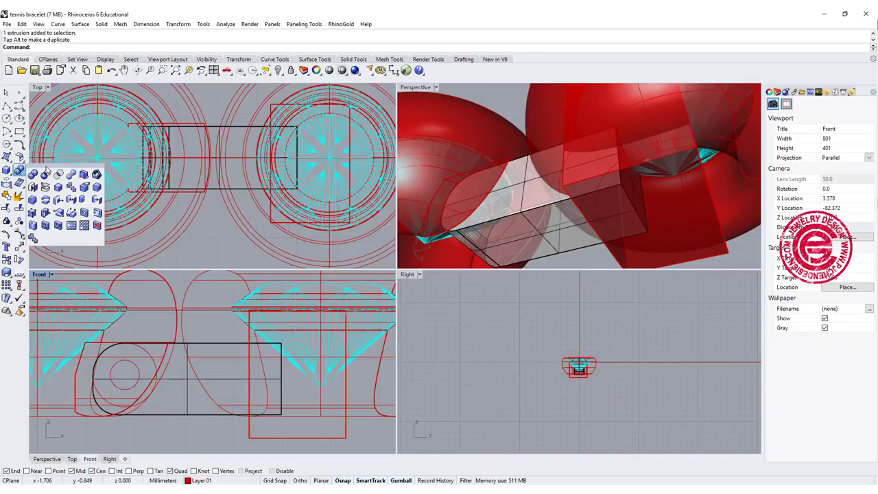
click(45, 174)
click(245, 346)
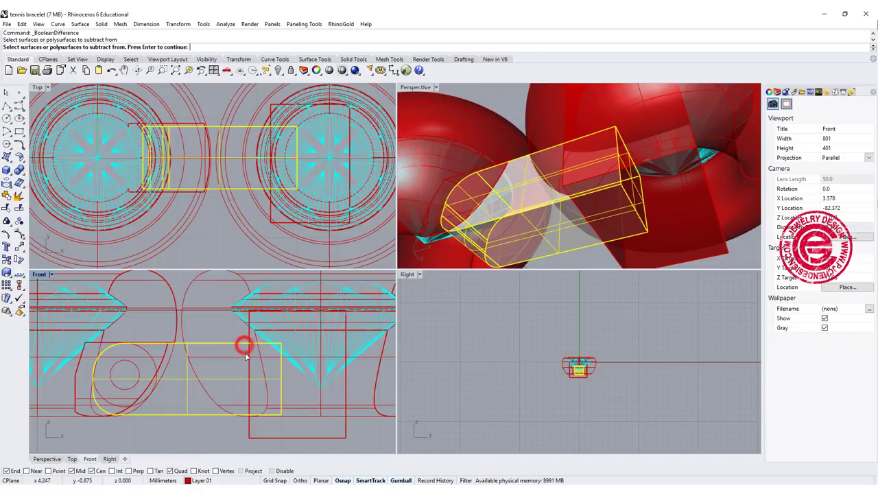
key(Return)
click(249, 354)
key(Return)
scroll(597, 220, down, 6)
right_drag(597, 254, 627, 254)
scroll(589, 237, up, 6)
right_drag(555, 237, 513, 264)
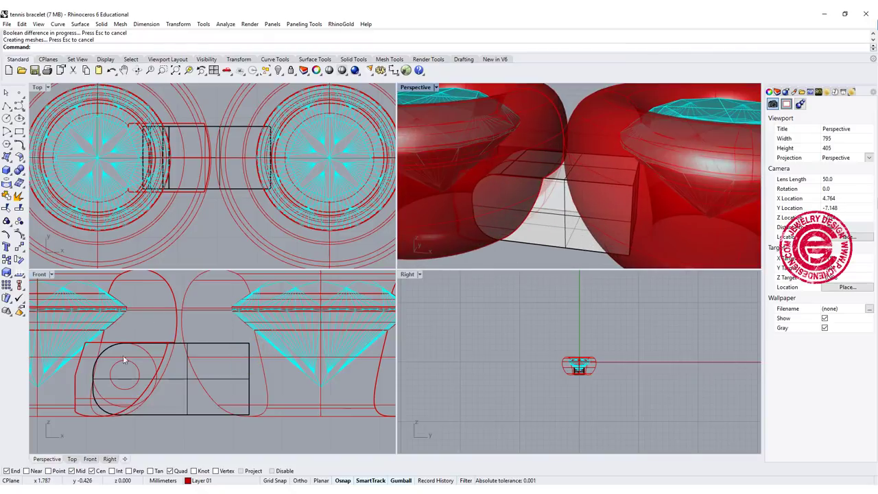
Step: Extrude the small hinge circle straight to both sides as a capped solid rod reaching past the outer edges of the bezels
double_click(45, 275)
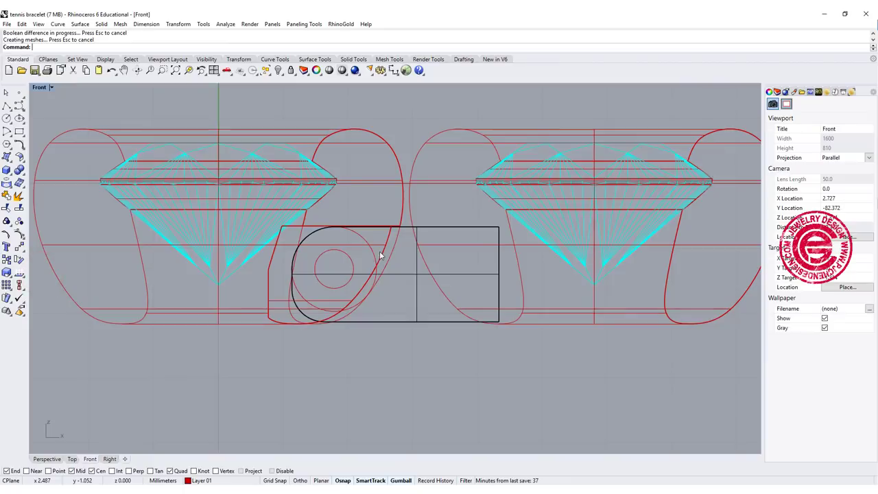
scroll(371, 271, up, 3)
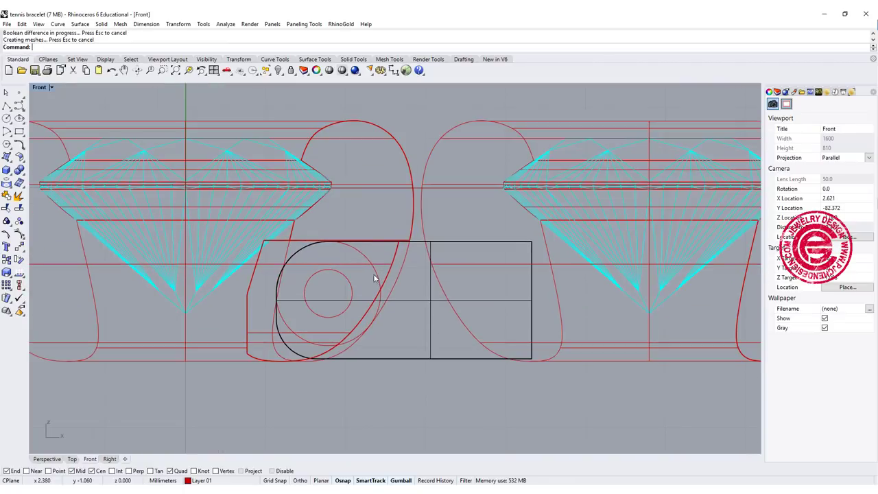
click(351, 293)
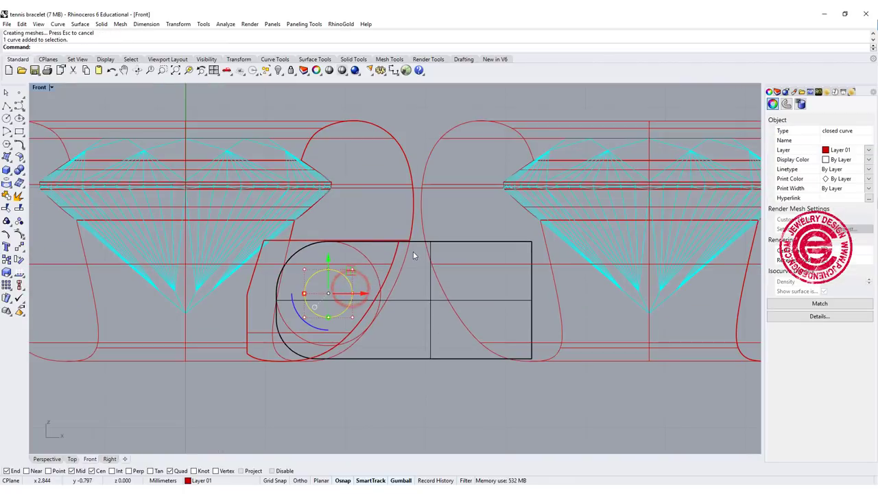
double_click(39, 88)
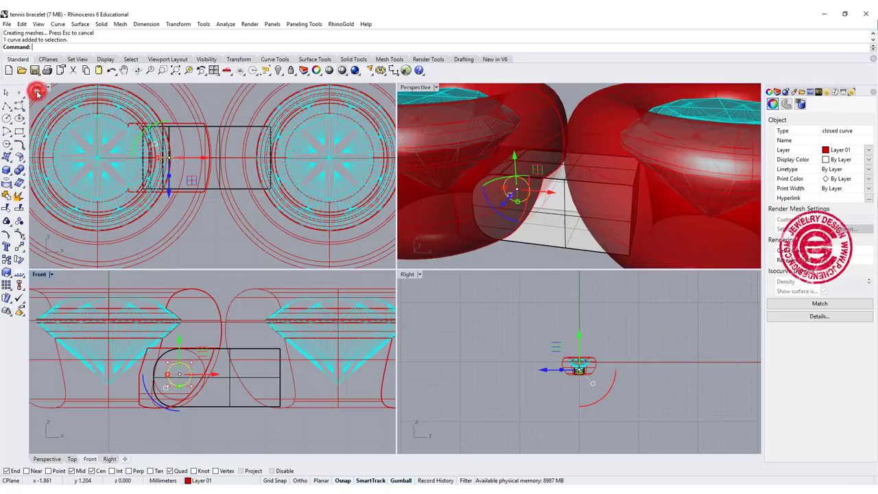
click(102, 25)
mouse_move(191, 192)
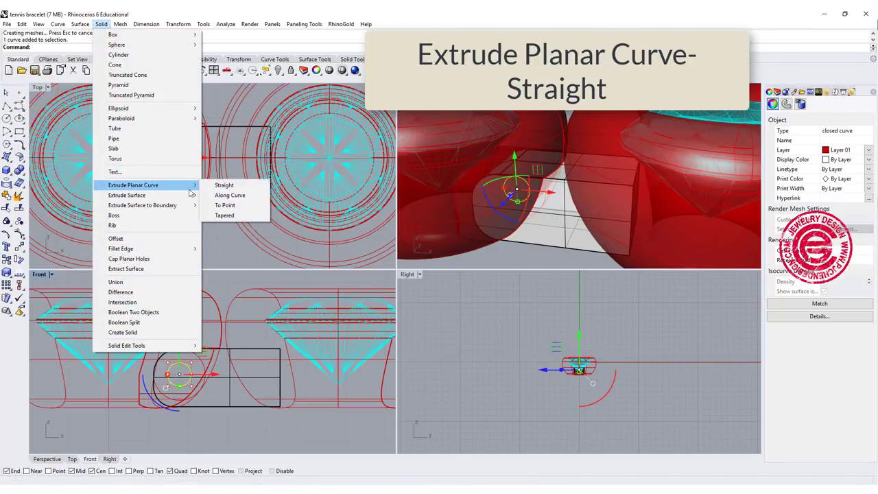
click(224, 185)
scroll(180, 238, up, 3)
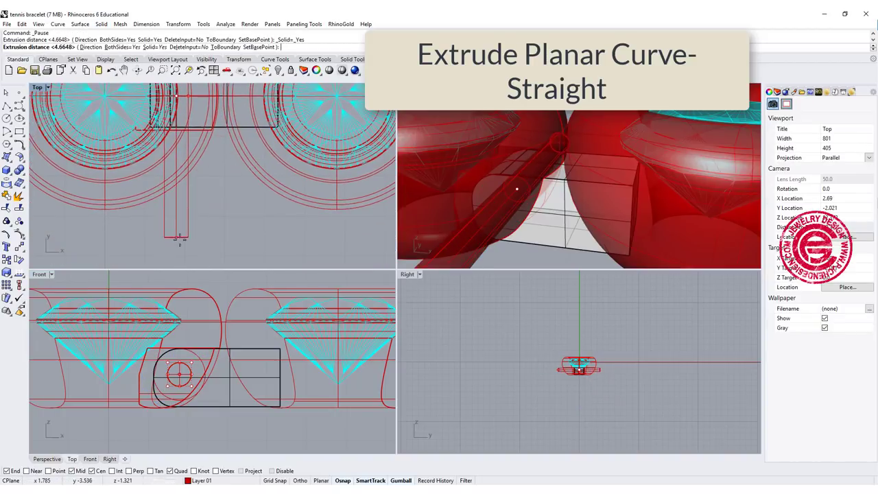
click(181, 236)
click(227, 224)
scroll(306, 212, down, 4)
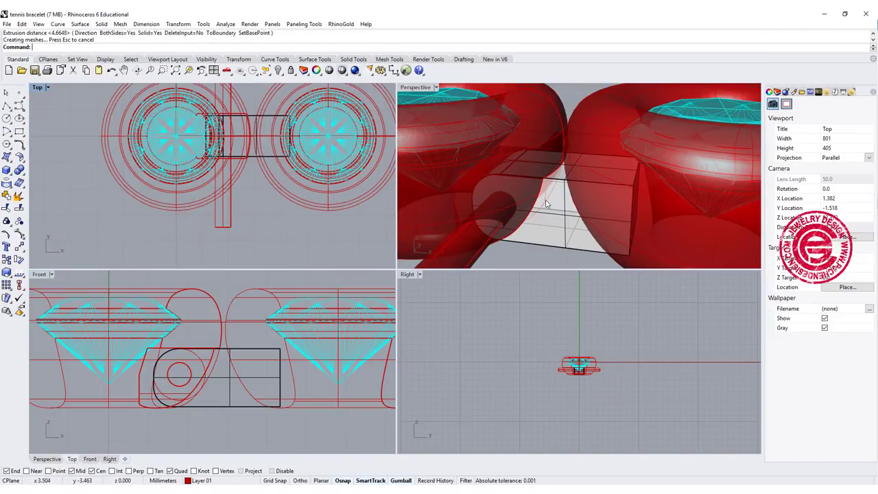
Step: Set the hinge rod's display color to Blue
right_drag(546, 204, 454, 224)
click(455, 224)
click(846, 173)
click(836, 244)
click(276, 223)
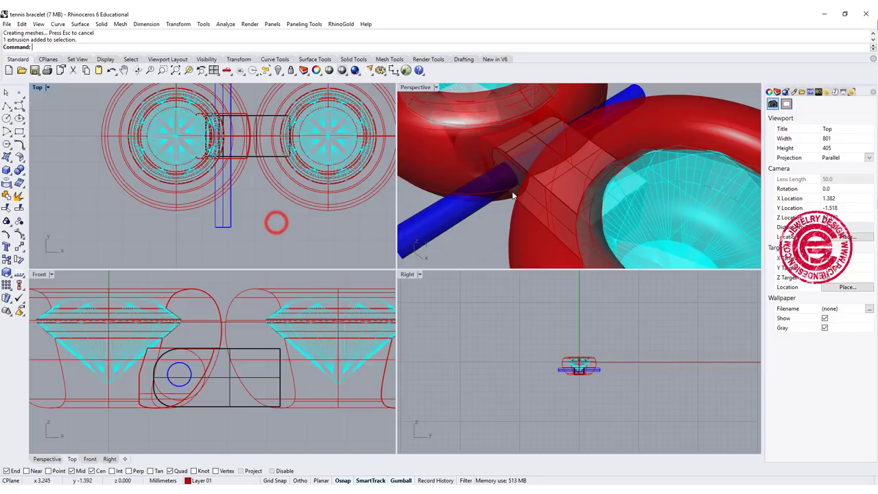
scroll(533, 215, down, 3)
right_drag(533, 215, 549, 198)
scroll(547, 180, up, 4)
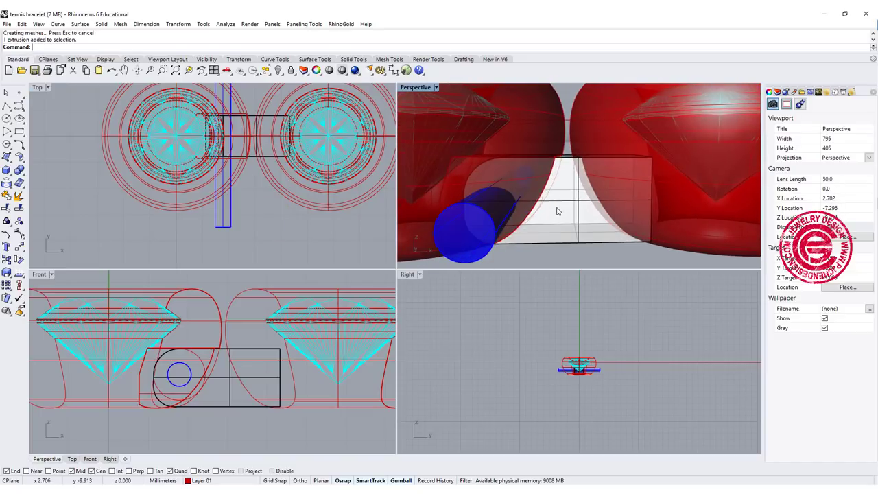
click(559, 225)
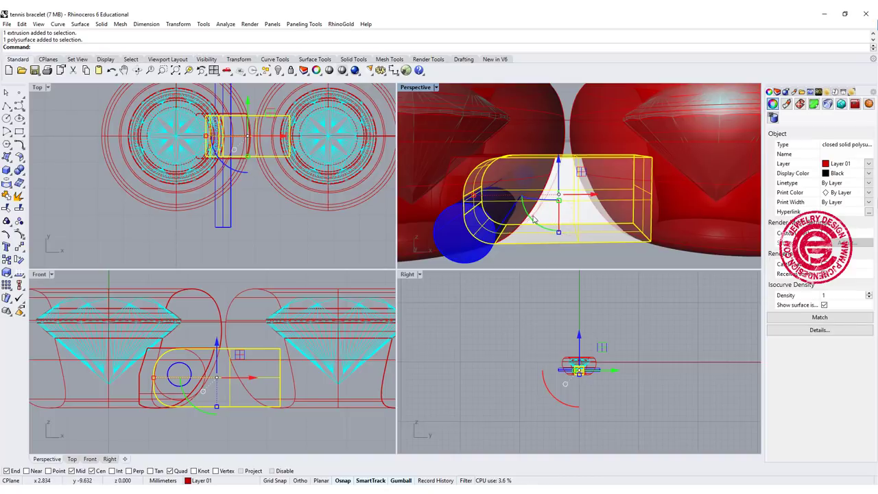
scroll(203, 376, up, 1)
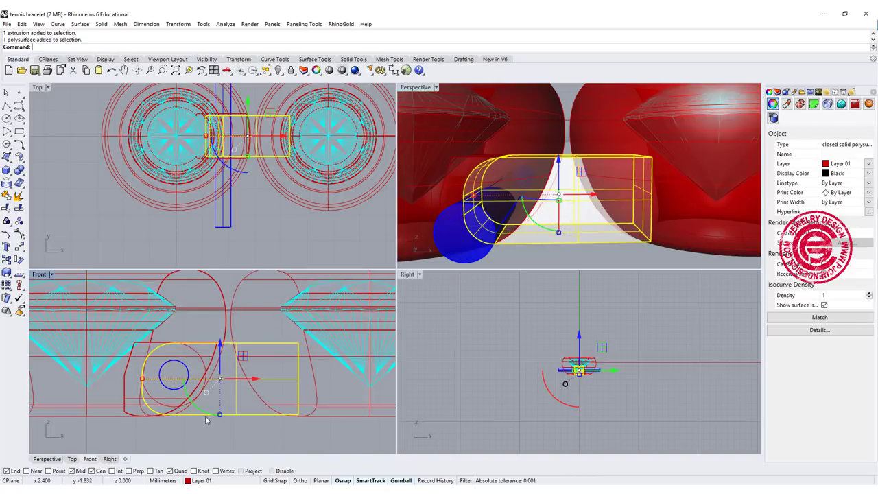
click(182, 431)
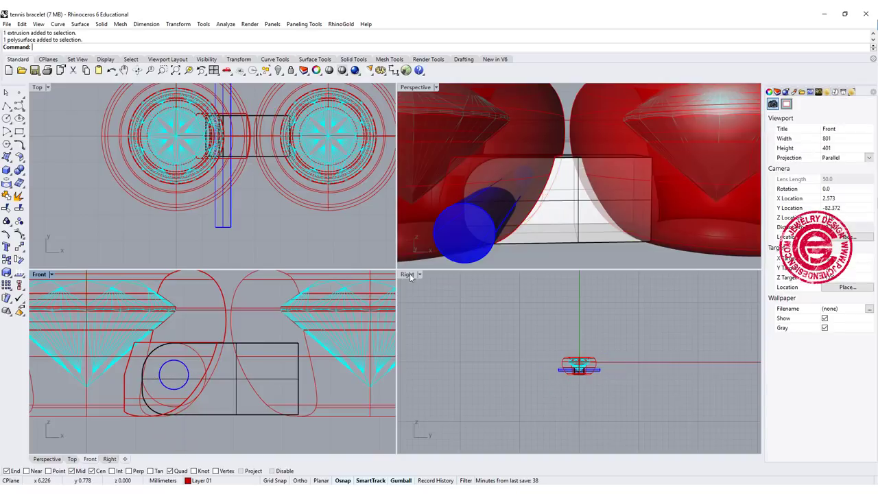
Step: Create a slightly larger scaled copy of the blue hinge rod around the same center as a clearance cutter, keeping the original rod
click(466, 263)
scroll(155, 377, up, 3)
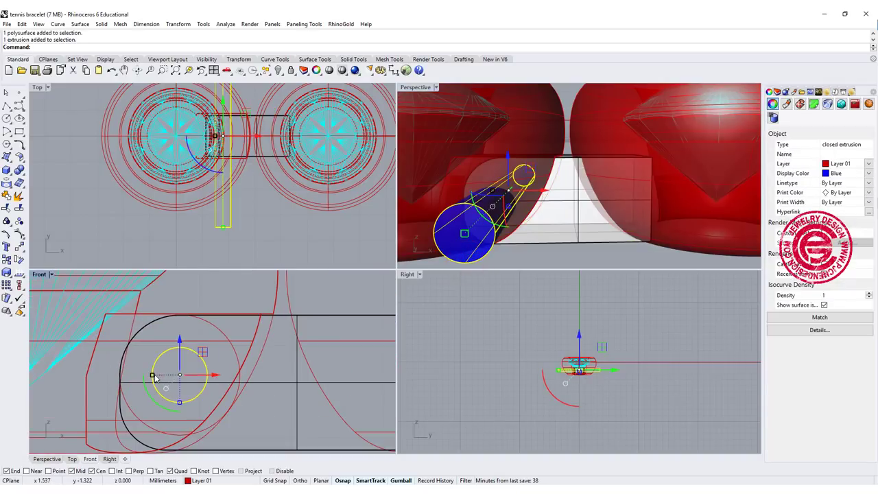
drag(153, 376, 151, 376)
click(588, 258)
right_drag(490, 196, 461, 194)
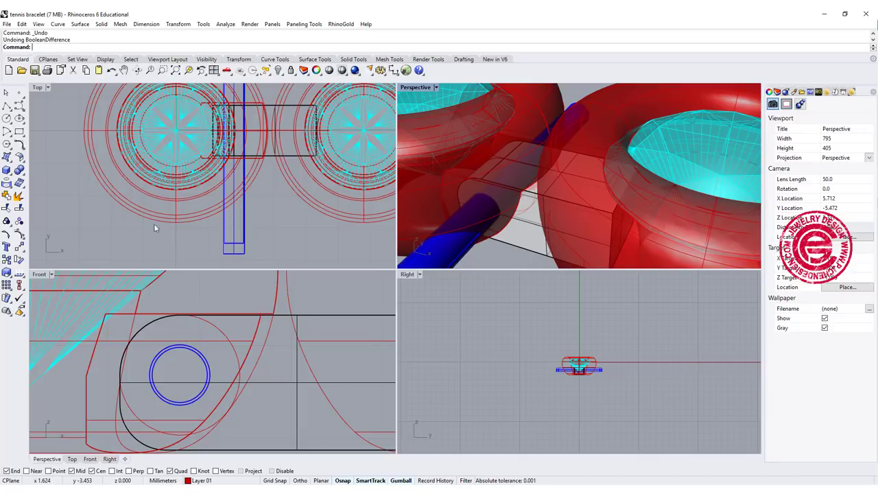
Step: Split the inner hinge rod with the notched bezel's outer surface using Boolean Split
click(19, 171)
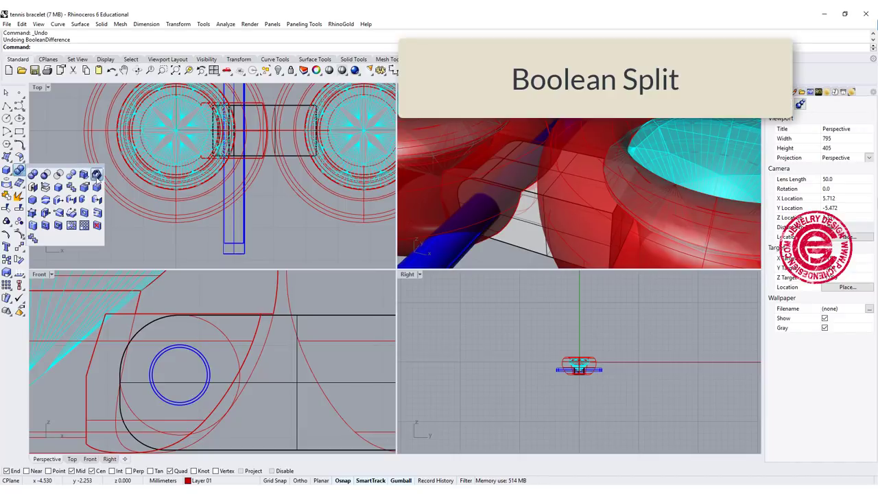
click(71, 175)
click(232, 241)
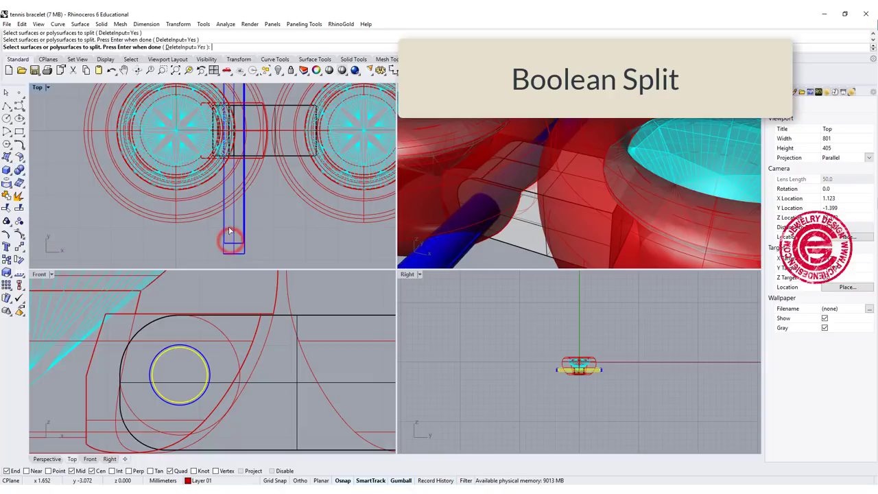
key(Return)
click(216, 215)
key(Return)
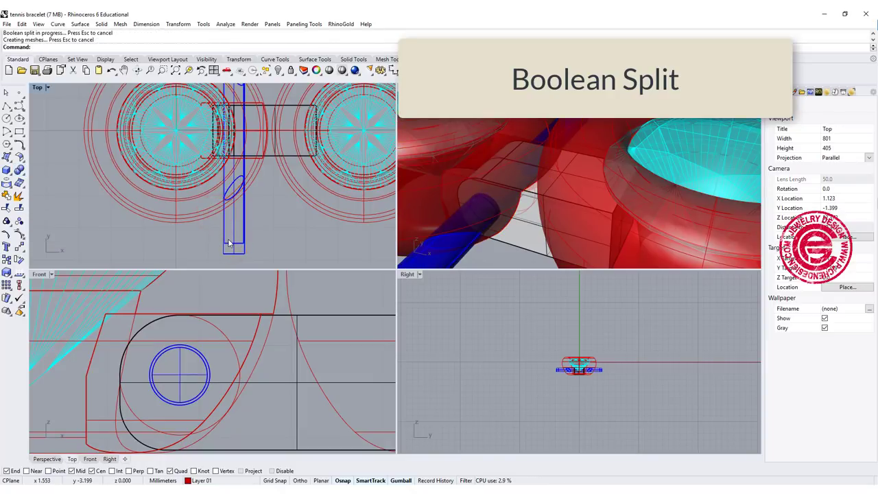
Step: Delete the two split rod ends that stick out beyond the notched bezel, leaving the pin flush with its outer surface
click(232, 245)
key(Delete)
scroll(247, 177, down, 2)
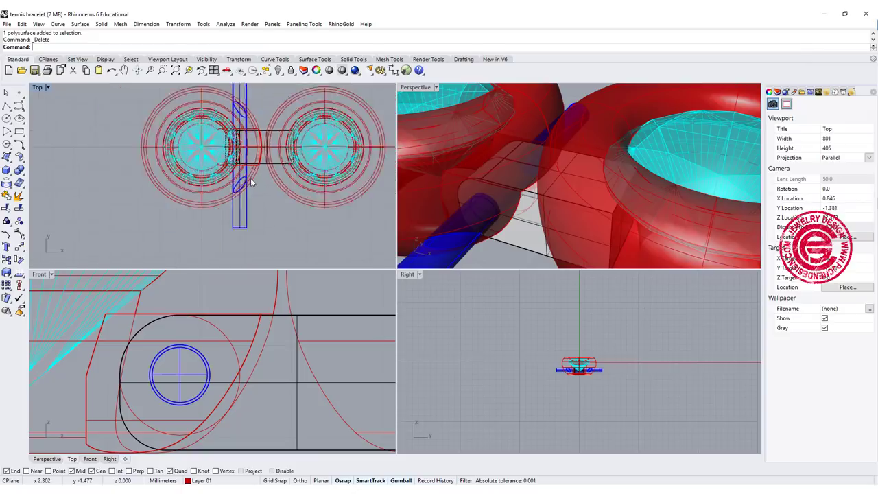
scroll(244, 178, up, 4)
scroll(241, 179, up, 1)
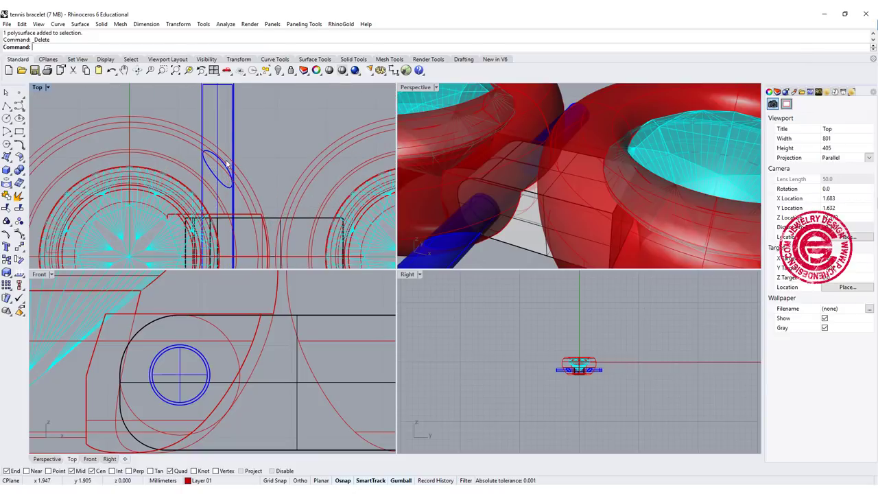
right_drag(238, 120, 243, 150)
click(223, 123)
key(Delete)
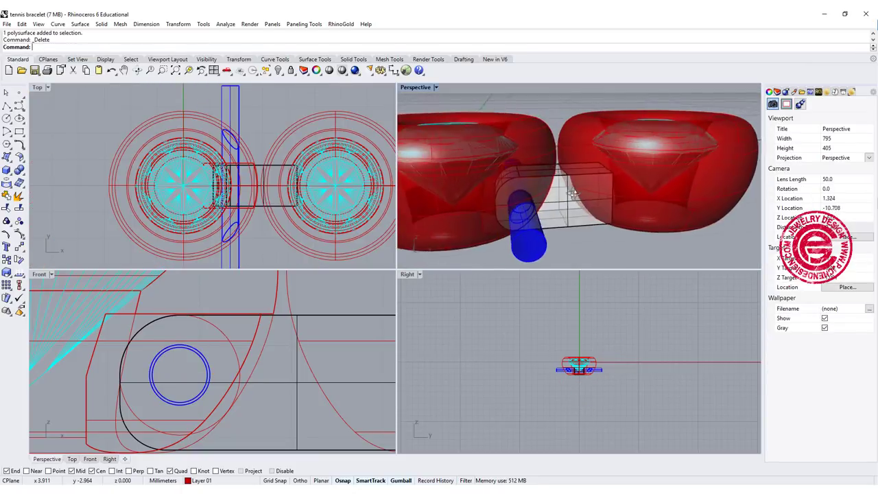
right_drag(555, 192, 502, 212)
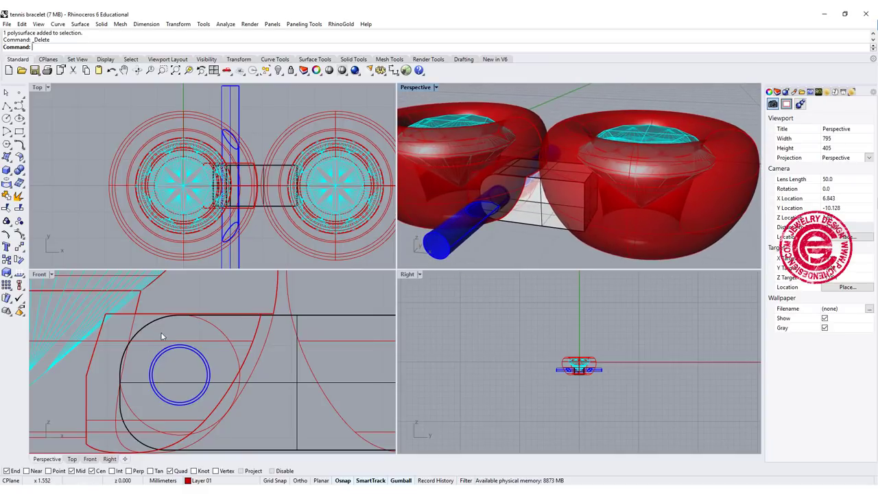
Step: Cut the pin hole by subtracting the larger blue rod from both the notched bezel and the connecting box with Boolean Difference
click(19, 171)
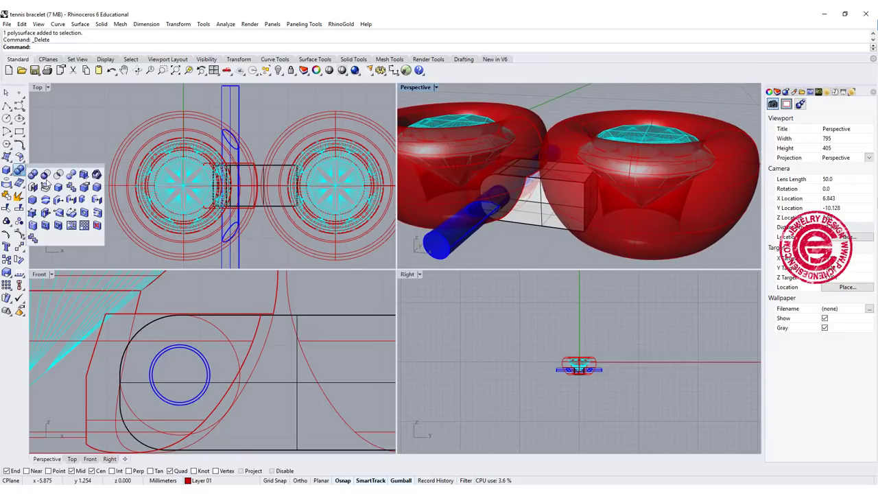
click(45, 175)
click(533, 126)
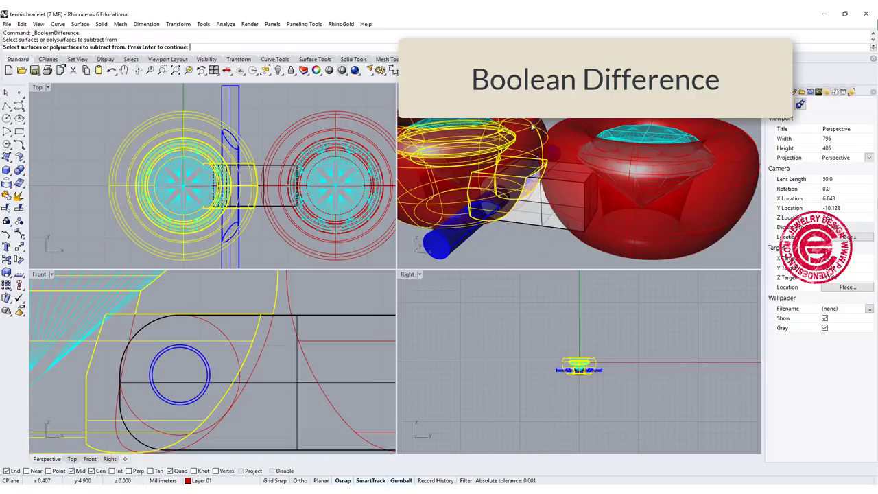
click(531, 213)
key(Return)
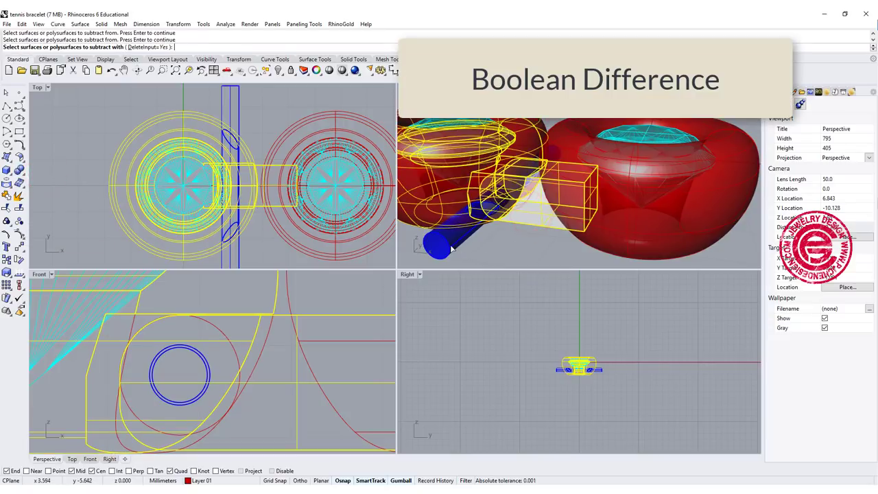
click(449, 245)
key(Return)
scroll(510, 182, up, 5)
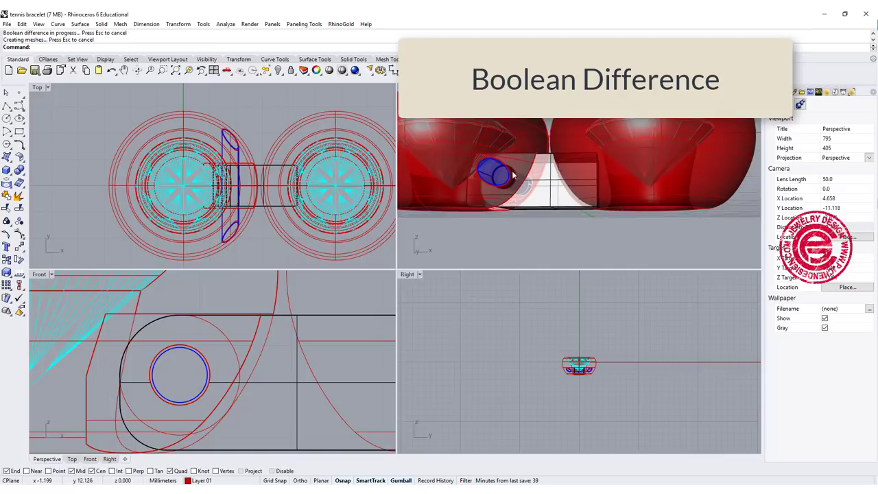
right_drag(510, 182, 587, 201)
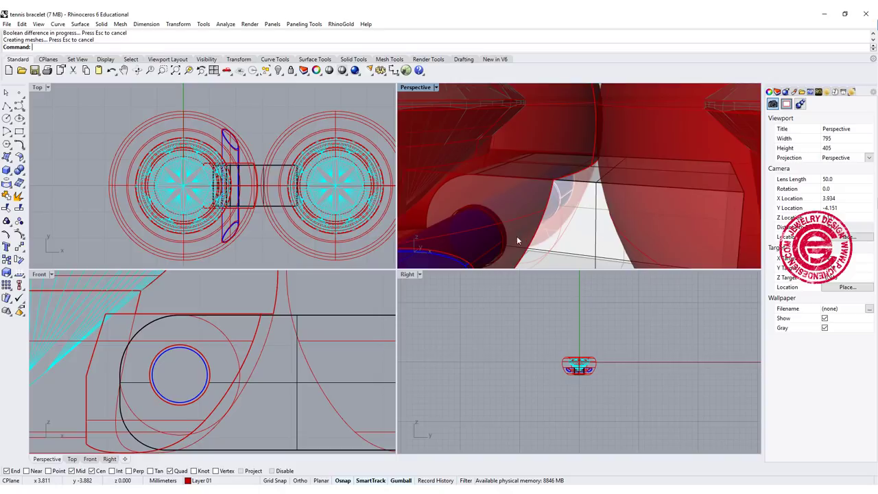
scroll(514, 187, down, 4)
right_drag(514, 187, 638, 171)
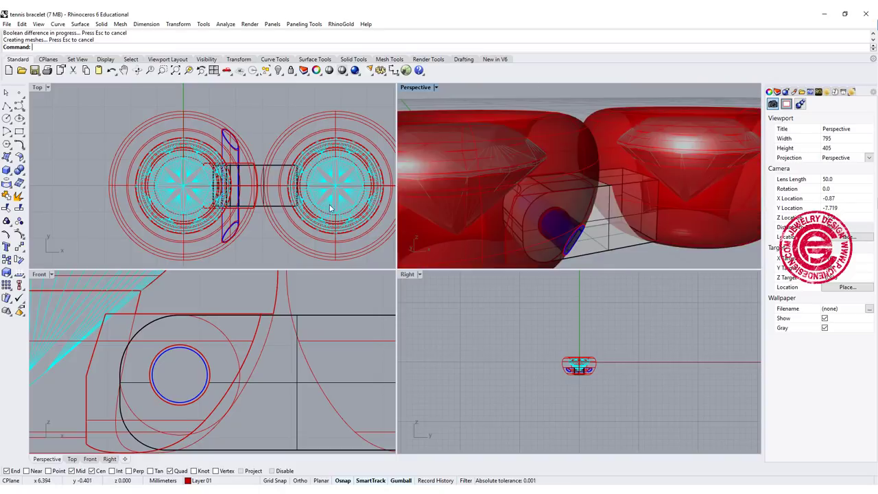
Step: Join the connecting box and the neighboring bezel into one solid with Boolean Union
scroll(284, 333, down, 8)
right_drag(313, 351, 291, 329)
scroll(285, 362, up, 4)
drag(310, 375, 228, 306)
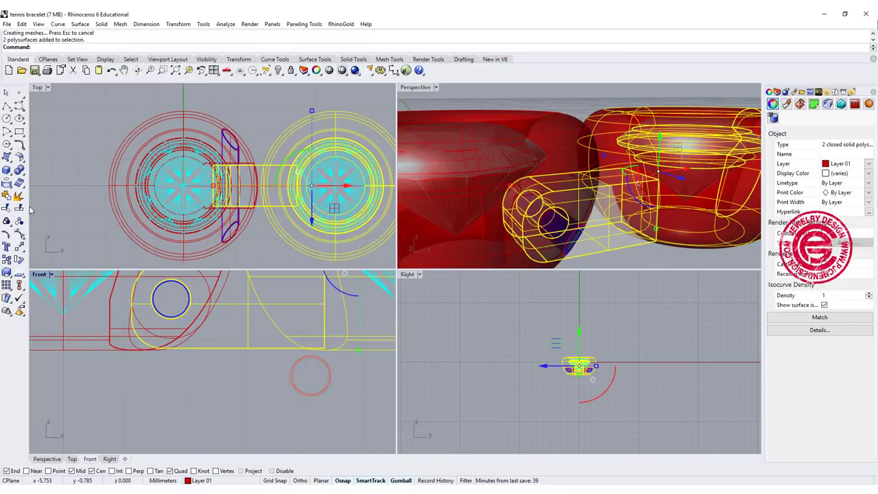
click(17, 171)
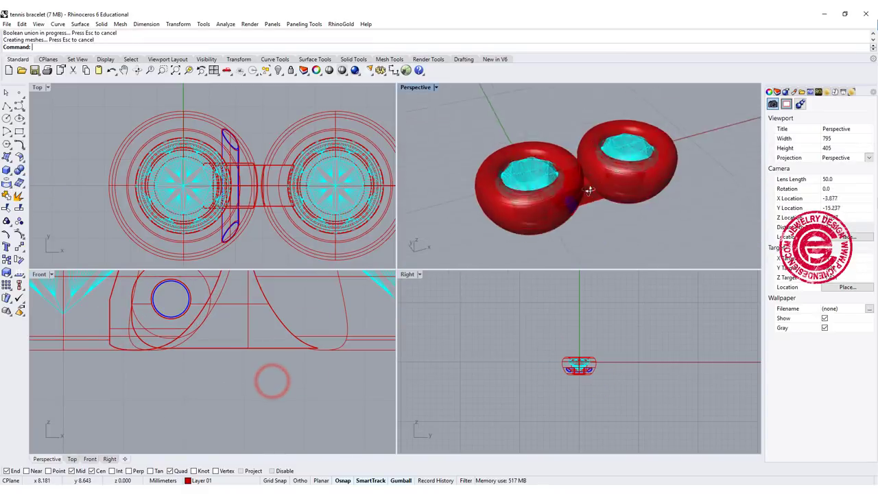
right_drag(590, 190, 583, 124)
scroll(586, 183, up, 8)
mouse_move(594, 186)
right_down()
mouse_move(552, 117)
mouse_move(578, 157)
mouse_move(542, 196)
right_up()
Step: Draw a solid box spanning from one gem's center to the other's, about 6.6 mm wide and taller than the bezels
double_click(37, 87)
mouse_move(353, 227)
right_down()
mouse_move(305, 176)
mouse_move(291, 191)
right_up()
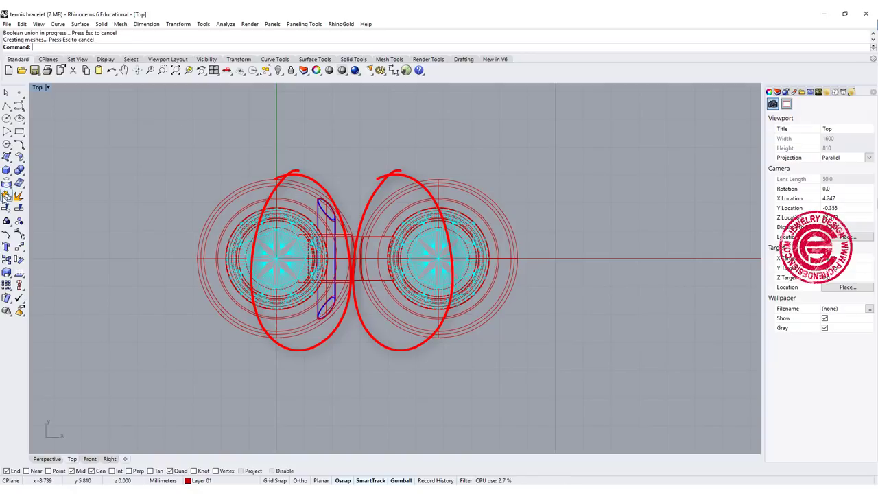
click(6, 170)
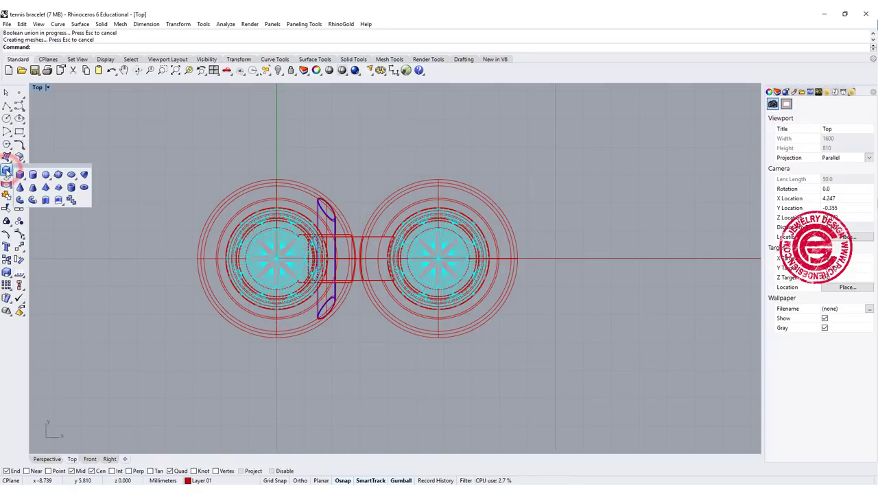
click(20, 175)
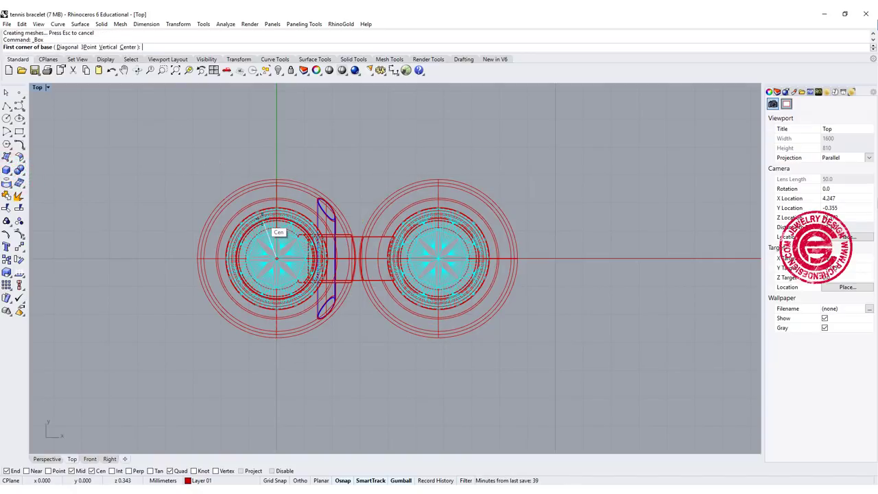
click(262, 221)
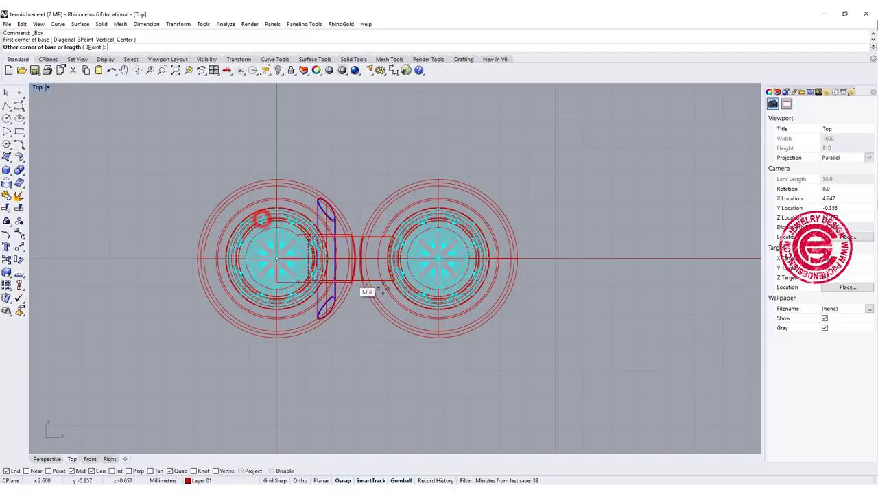
click(460, 232)
click(392, 442)
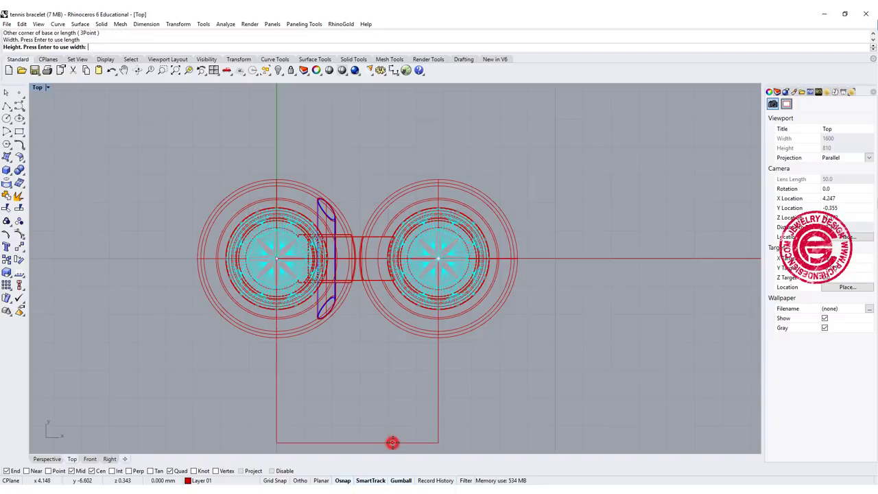
double_click(40, 87)
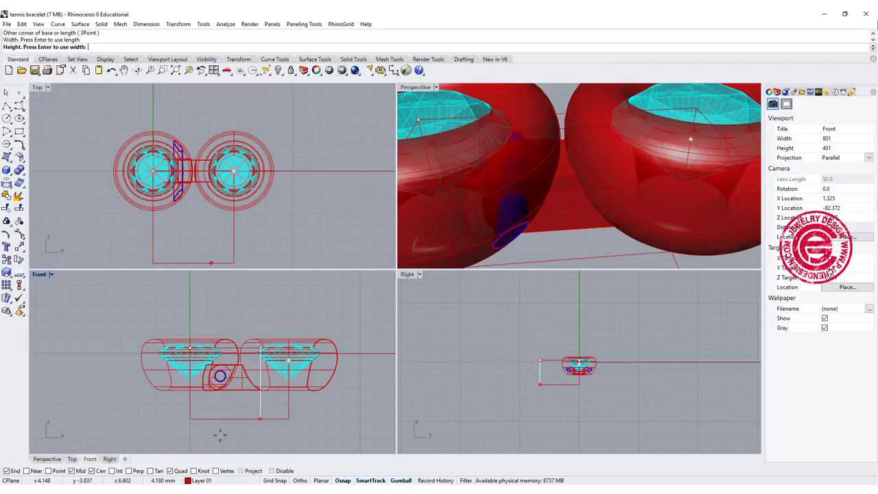
click(219, 433)
Step: Move the box vertically and crosswise so it fully encloses the facing halves of both bezels
click(232, 433)
drag(239, 359, 244, 327)
click(327, 206)
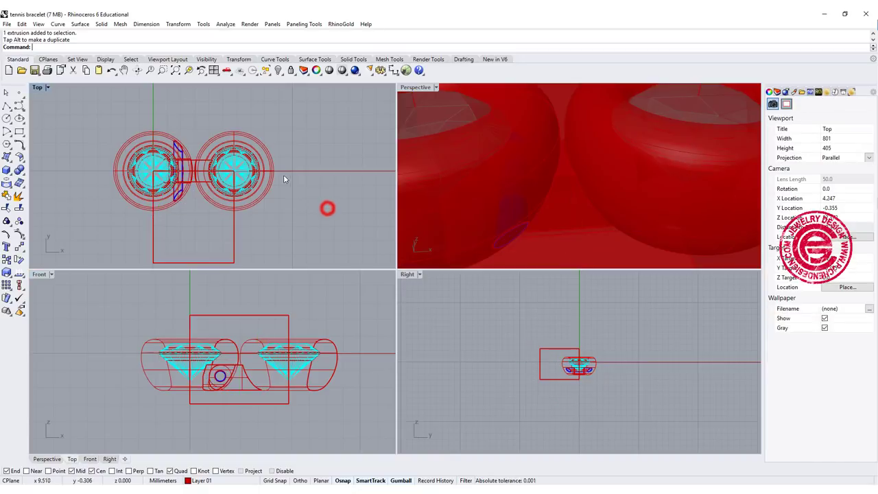
drag(252, 239, 200, 231)
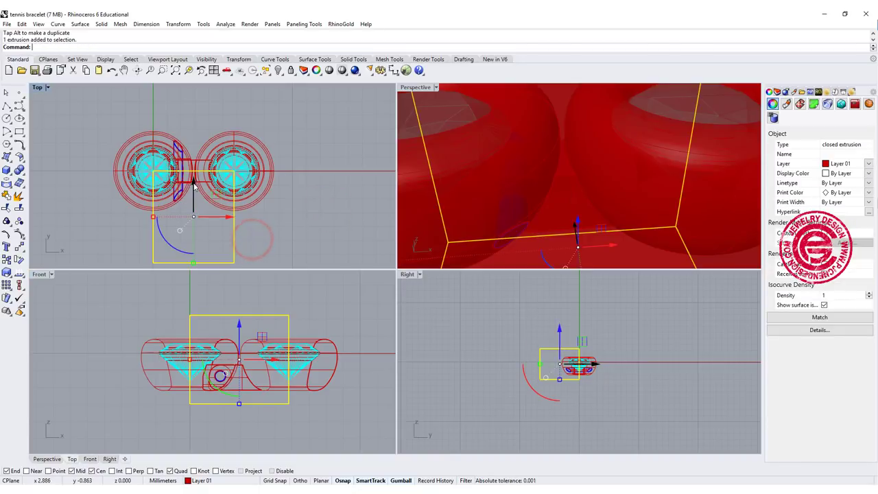
drag(193, 184, 197, 169)
click(267, 237)
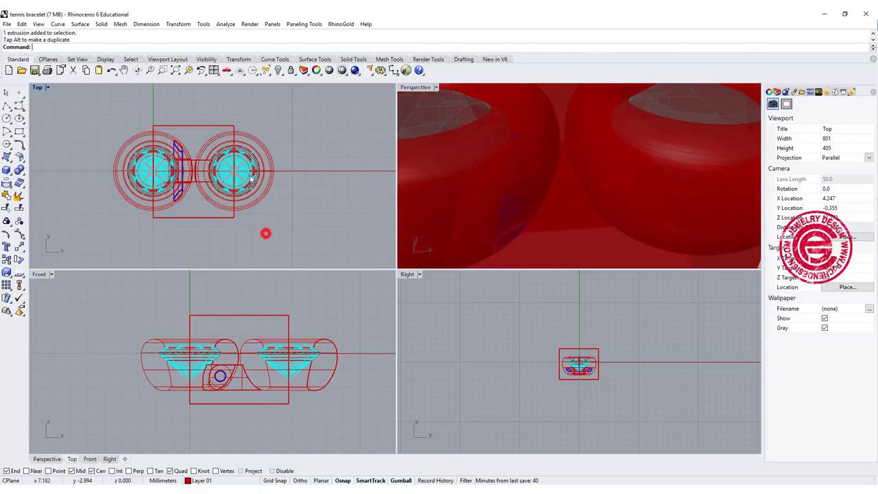
Step: Split both bezels through their centers with the box using Boolean Split, and delete the cutting box
click(18, 171)
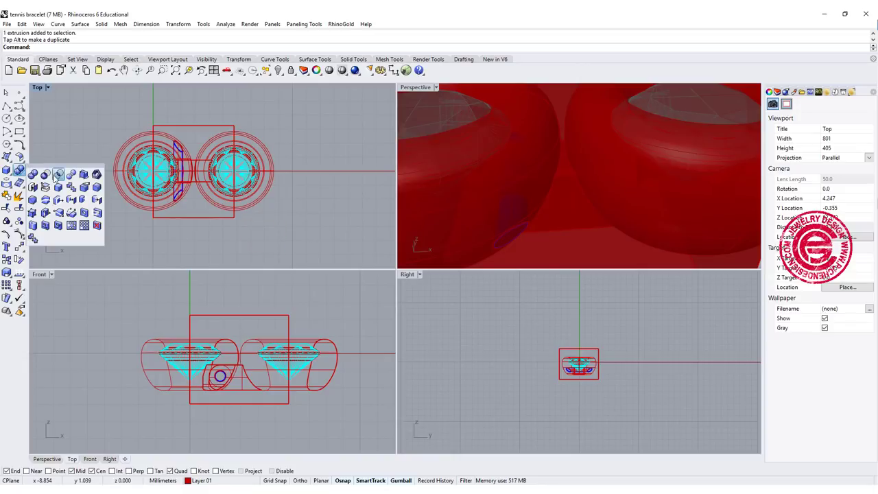
click(71, 175)
click(127, 138)
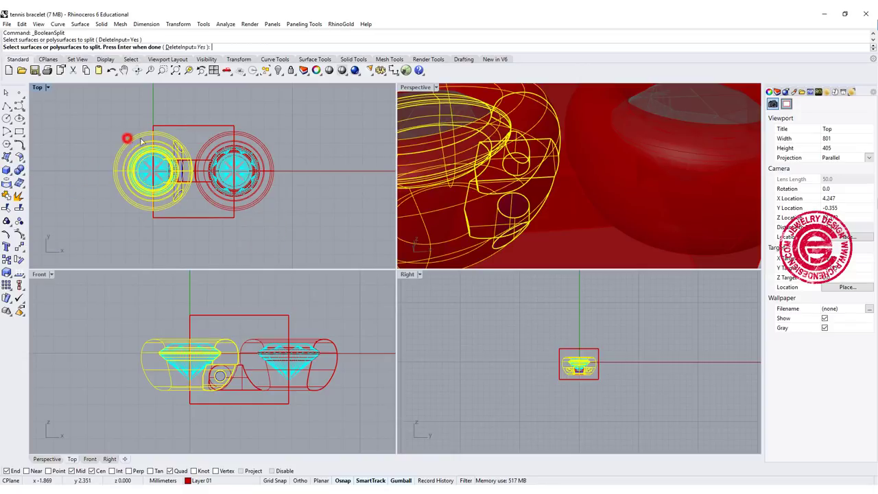
key(Return)
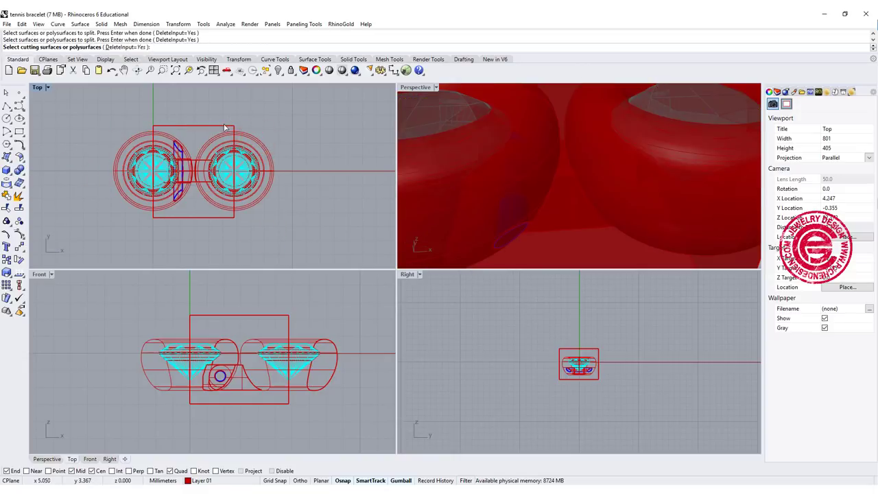
click(224, 125)
key(Return)
click(227, 124)
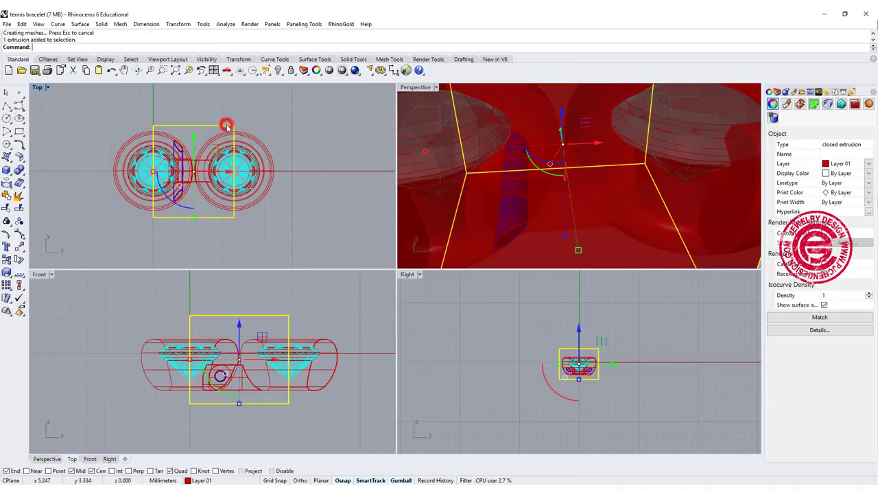
key(Delete)
Step: Delete the outer half of each bezel and the gem in the bezel attached to the connector
scroll(156, 151, up, 3)
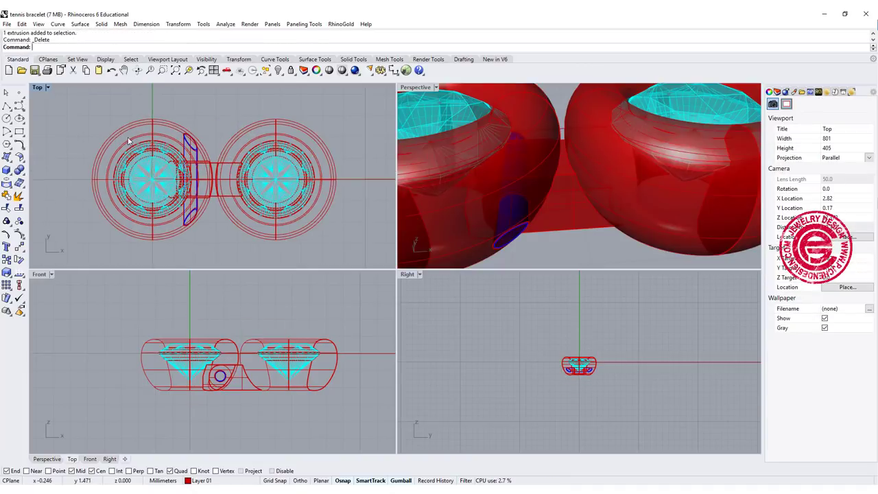
click(125, 136)
key(Delete)
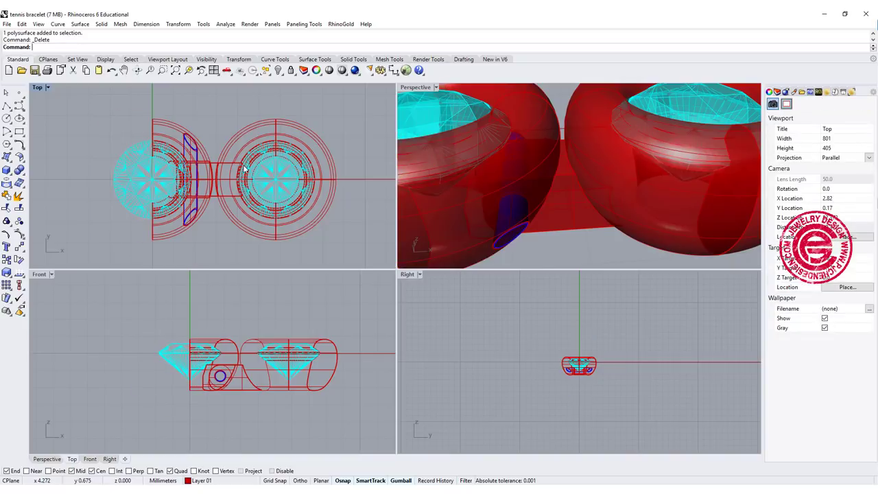
click(308, 142)
key(Delete)
scroll(300, 146, down, 2)
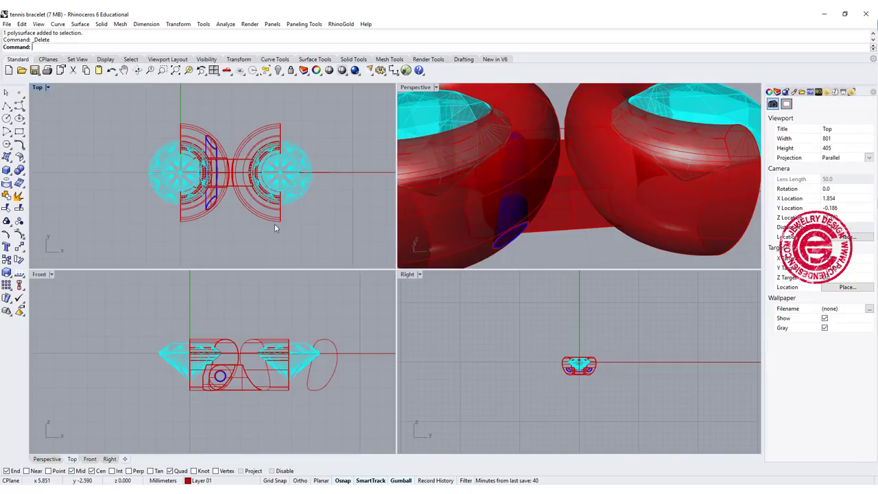
scroll(272, 239, up, 1)
click(301, 178)
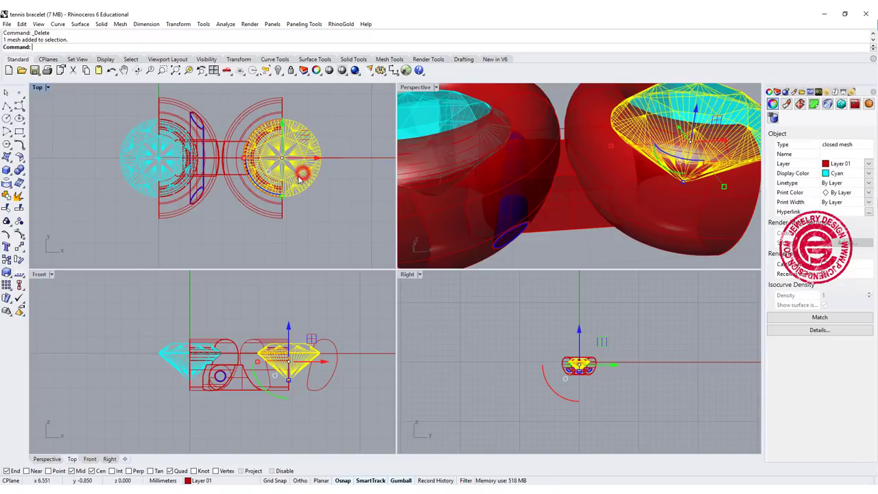
key(Delete)
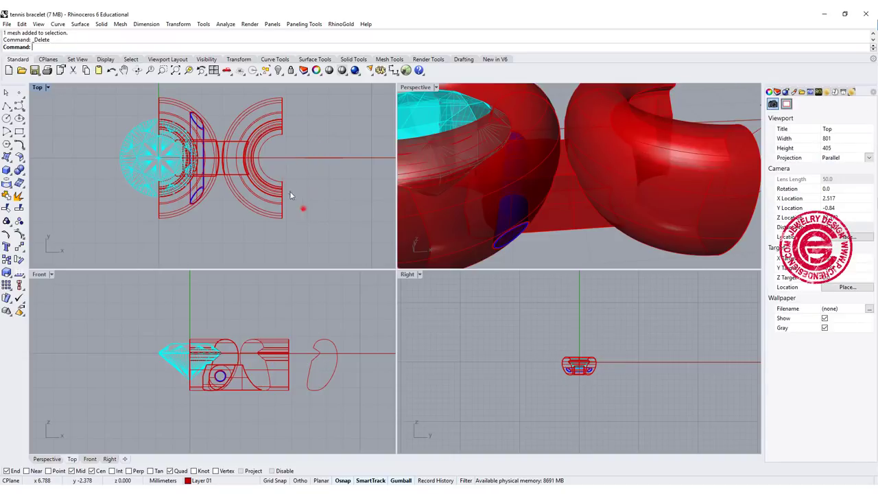
Step: Move the half bezel with the connector from its cut-face corner to the matching corner of the notched half, forming one ring
drag(304, 209, 243, 123)
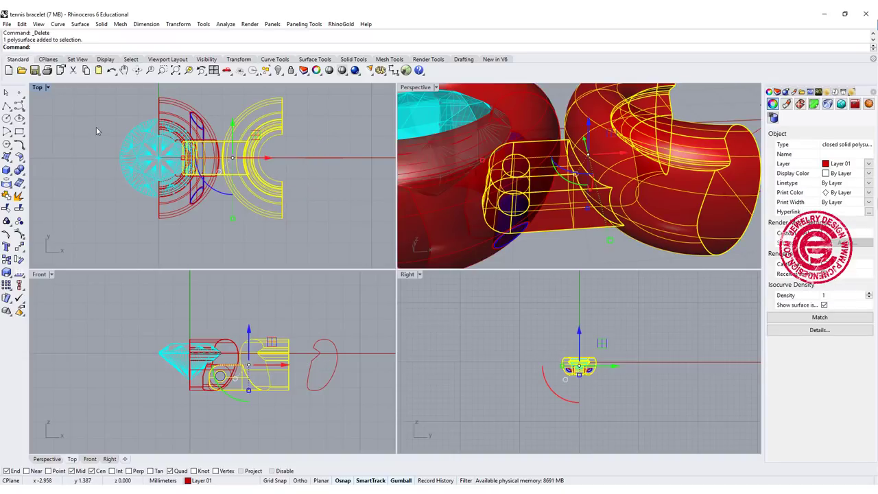
right_drag(100, 133, 105, 149)
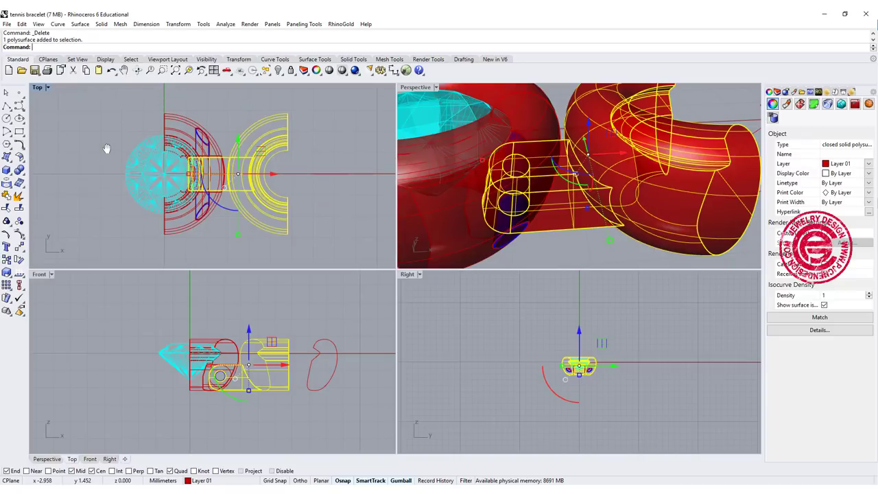
click(19, 245)
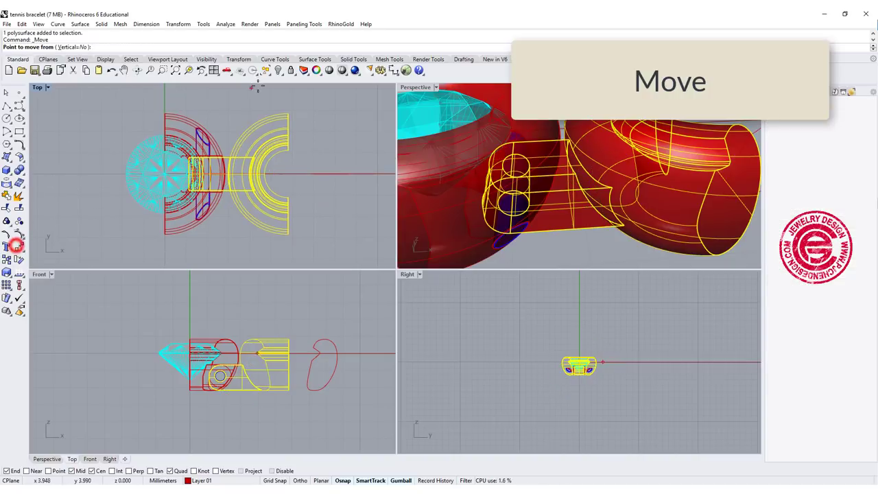
click(288, 114)
click(164, 112)
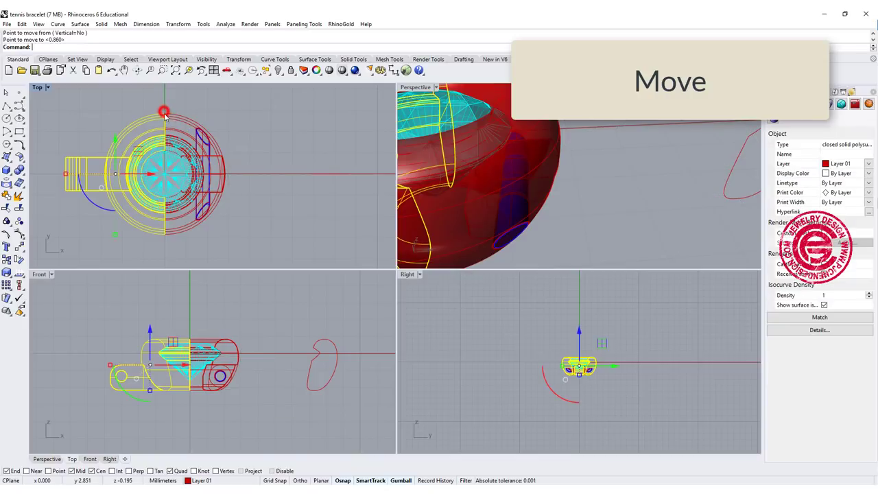
click(307, 185)
Step: Examine the seam, notch and pin of the assembled bezel from several angles
scroll(482, 148, down, 5)
right_drag(482, 147, 554, 183)
scroll(555, 186, up, 6)
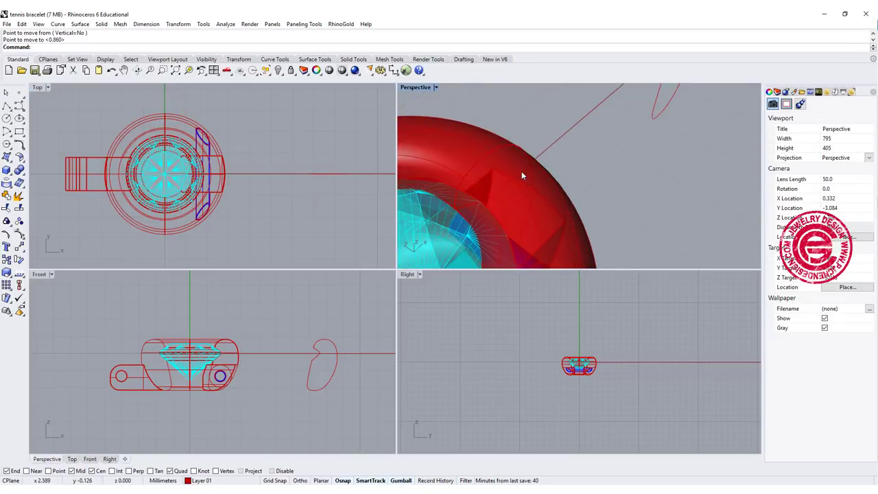
scroll(613, 204, down, 5)
right_drag(613, 203, 494, 187)
scroll(651, 156, up, 5)
scroll(651, 156, down, 6)
scroll(553, 159, up, 3)
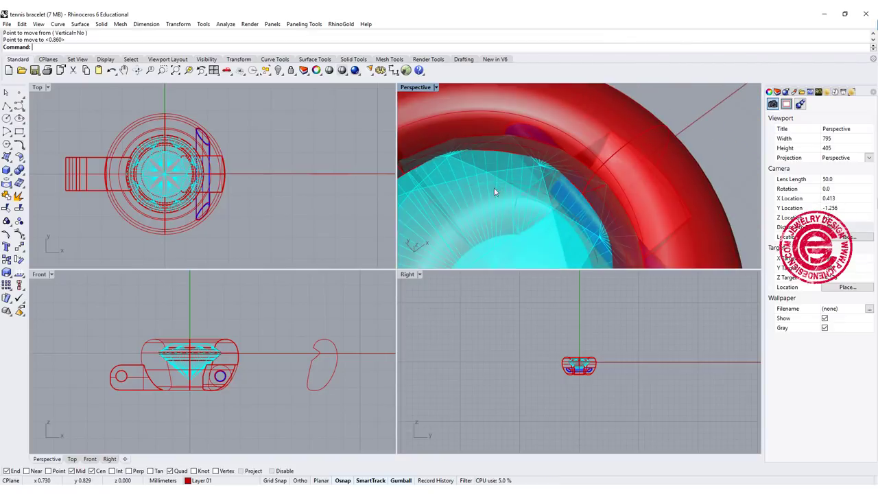
scroll(188, 171, down, 2)
right_drag(192, 162, 267, 183)
scroll(239, 165, up, 6)
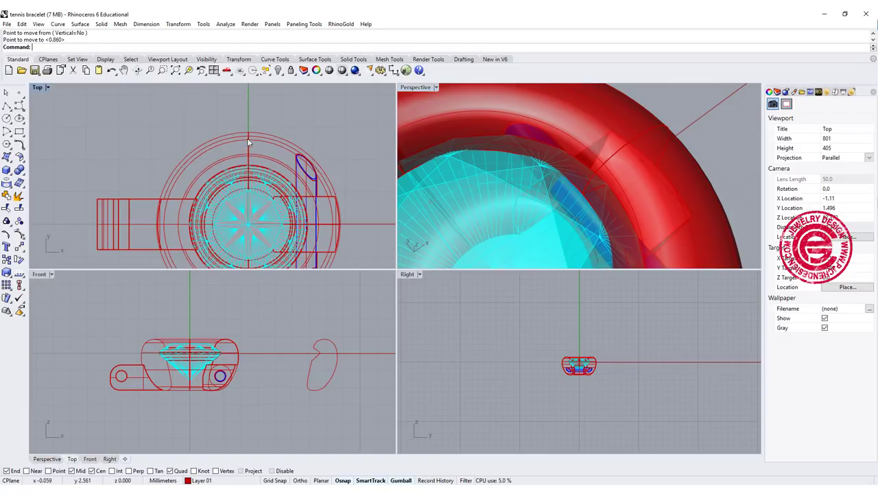
Step: Join the notched half and the connector half of the bezel into one solid with Boolean Union
click(249, 142)
click(273, 158)
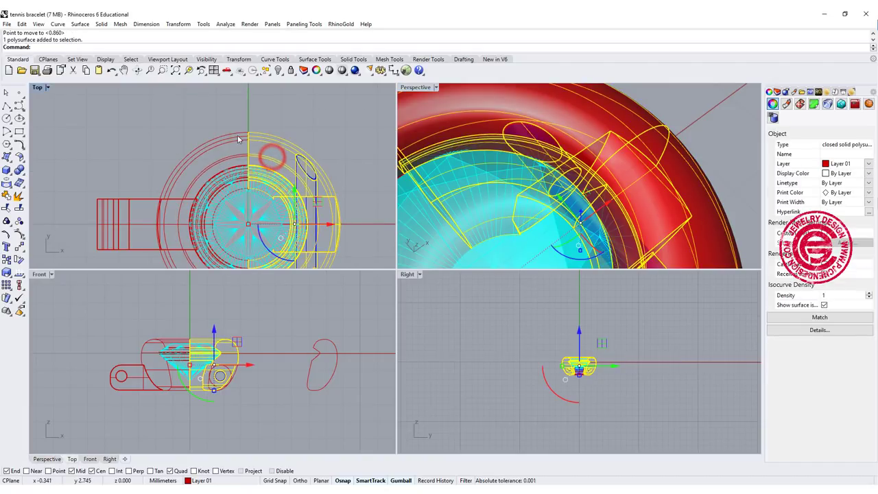
shift+click(238, 139)
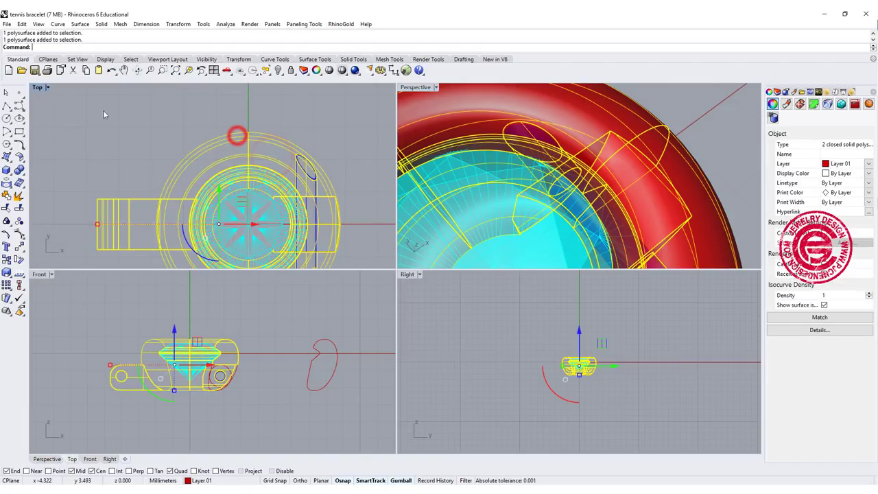
click(20, 170)
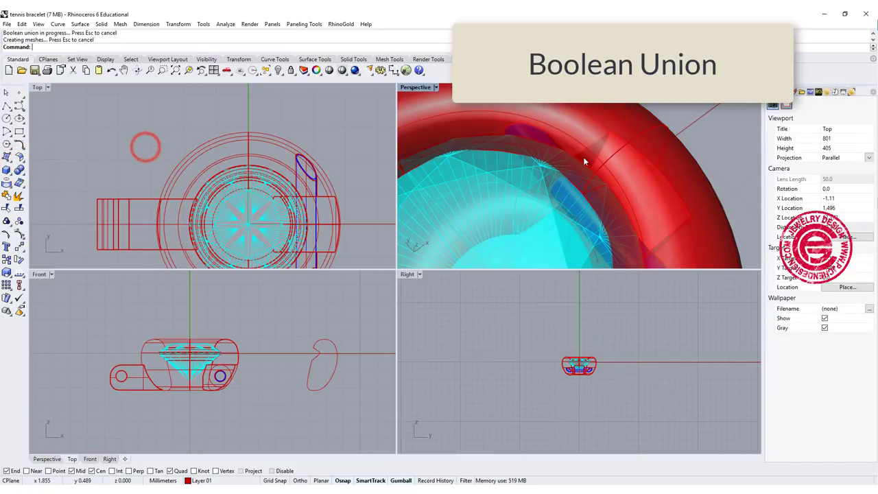
Step: Examine the unified bracelet link around the hinge pin and in the enlarged top view
scroll(544, 136, down, 5)
scroll(544, 135, up, 10)
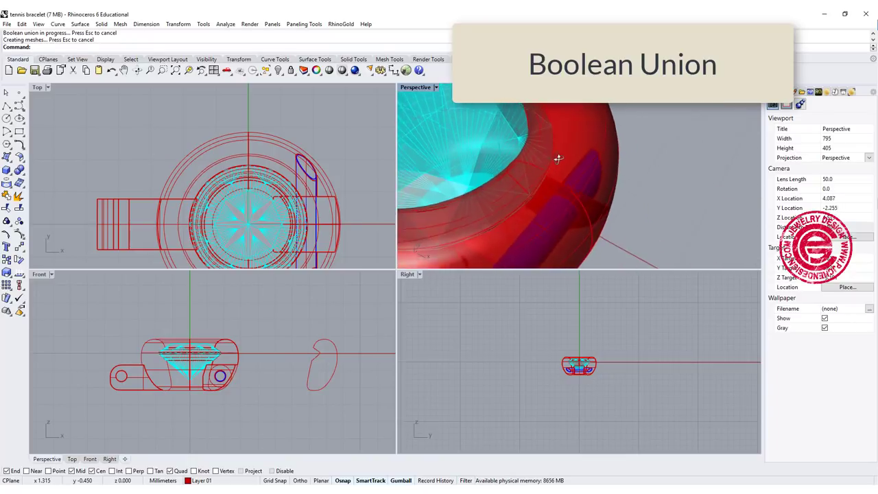
right_drag(565, 145, 520, 176)
scroll(192, 184, down, 3)
scroll(193, 184, up, 3)
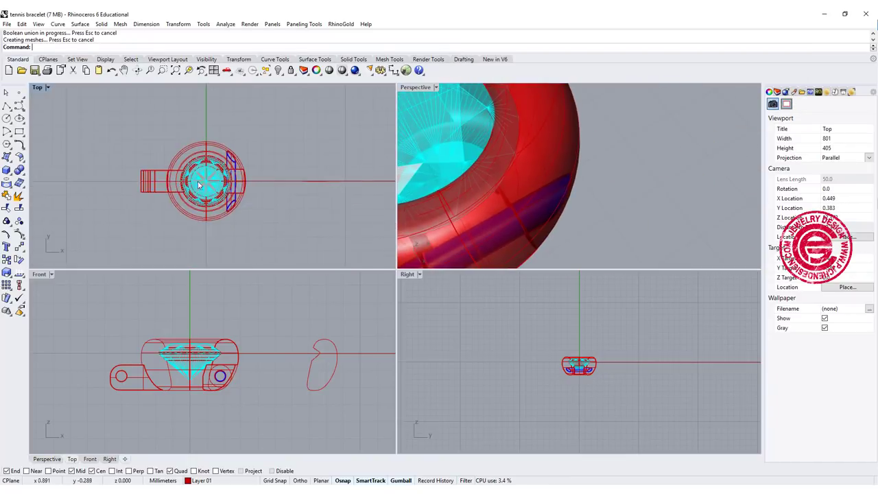
double_click(41, 89)
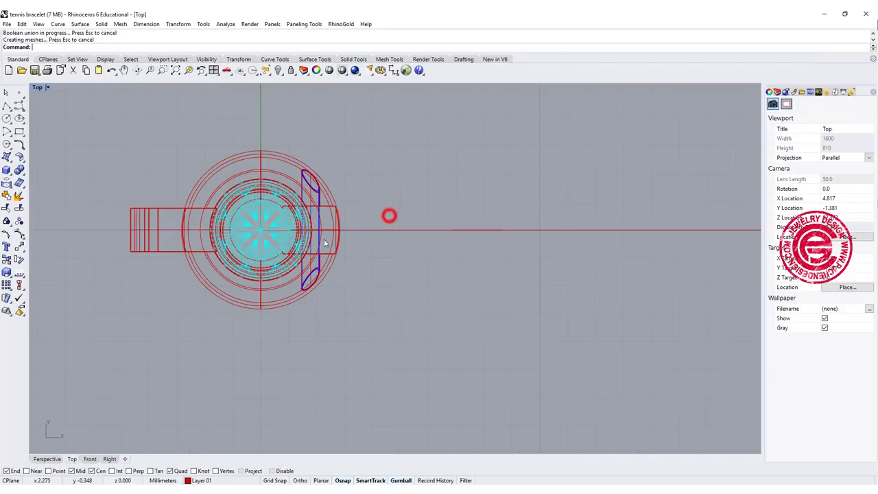
scroll(388, 216, down, 4)
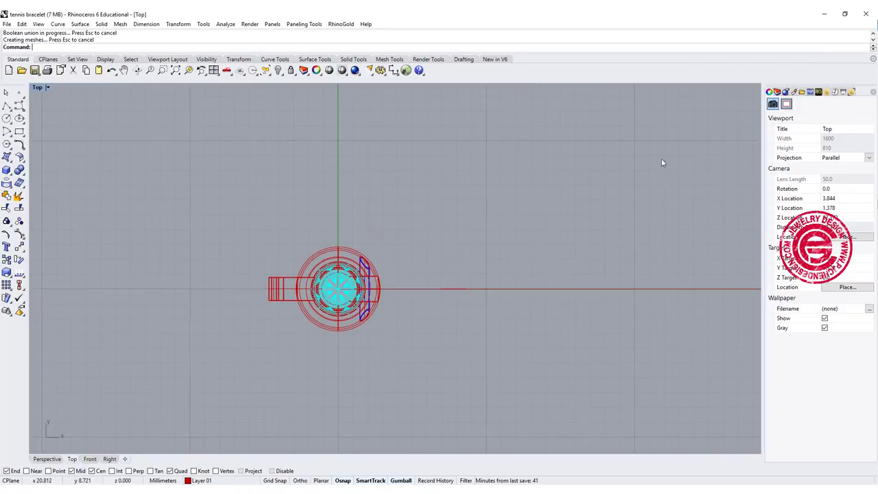